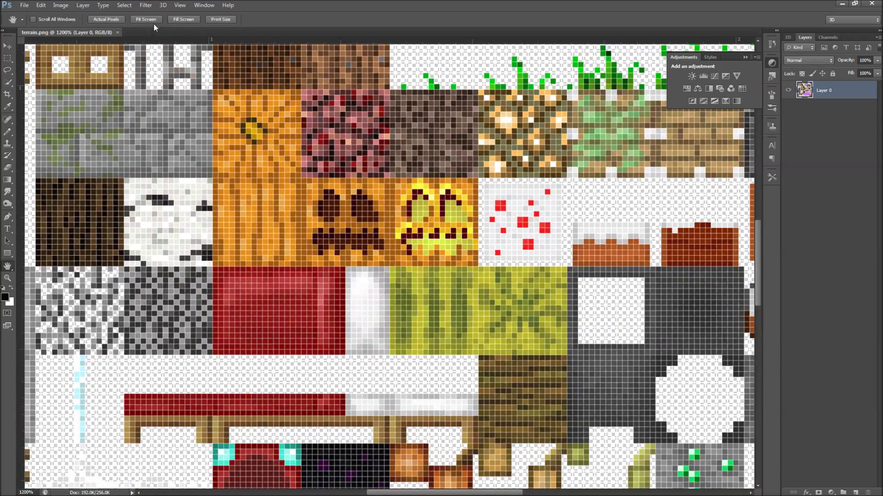
Examine the brick tile and the neighbouring stone and TNT tiles of the terrain sheet up close at 3200%
scroll(761, 245, "up", 10)
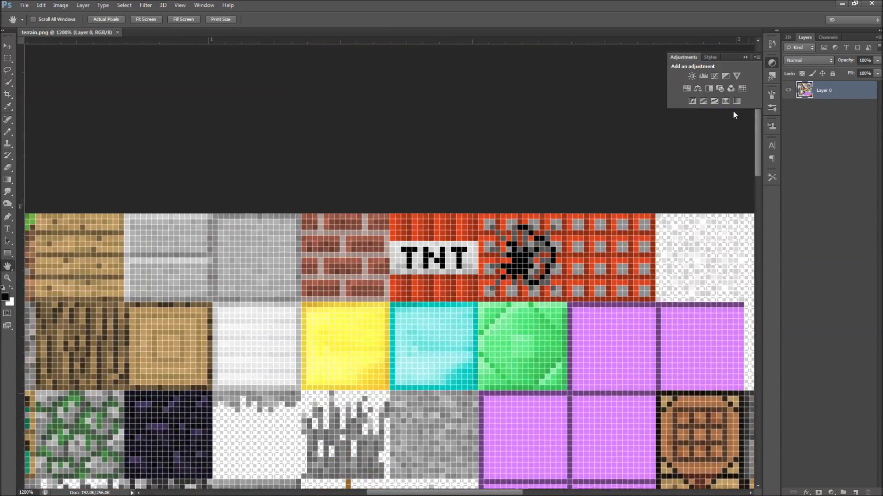
key("ctrl+plus")
key("ctrl+plus")
key("ctrl+plus")
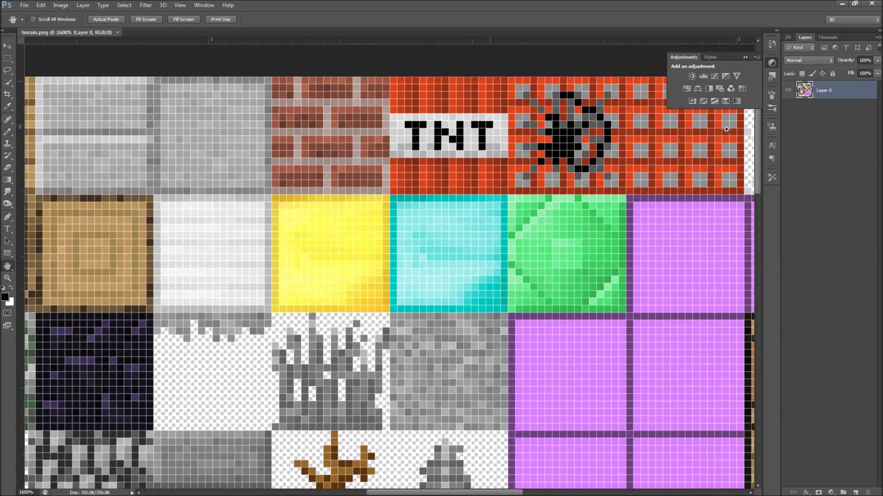
scroll(197, 223, "up", 5)
scroll(211, 335, "left", 1)
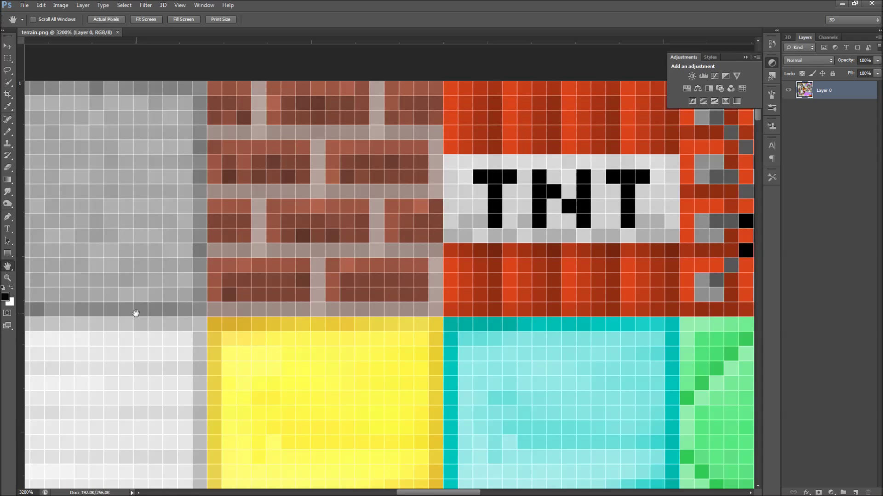
left_click_drag(135, 312, 195, 330)
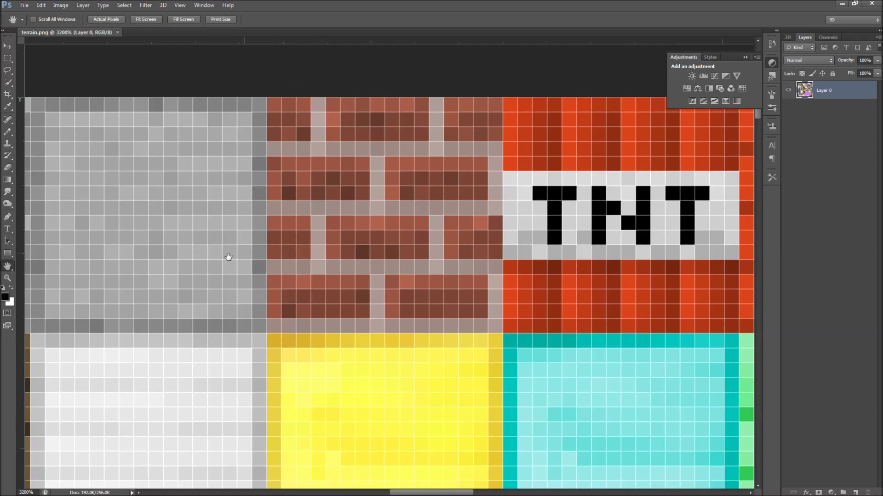
left_click_drag(120, 345, 318, 300)
left_click_drag(533, 237, 410, 277)
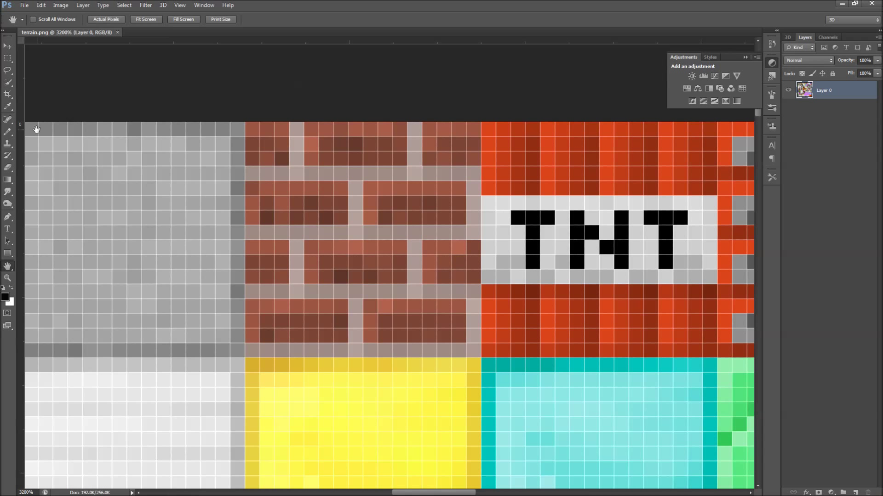
left_click(9, 133)
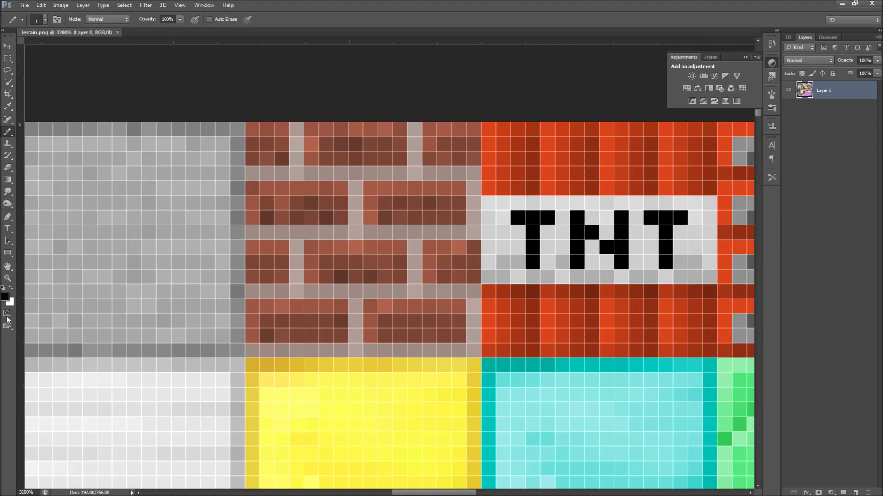
left_click(7, 266)
left_click_drag(102, 305, 501, 36)
left_click_drag(501, 115, 411, 60)
left_click_drag(667, 69, 230, 436)
left_click_drag(690, 46, 583, 249)
left_click_drag(236, 240, 597, 201)
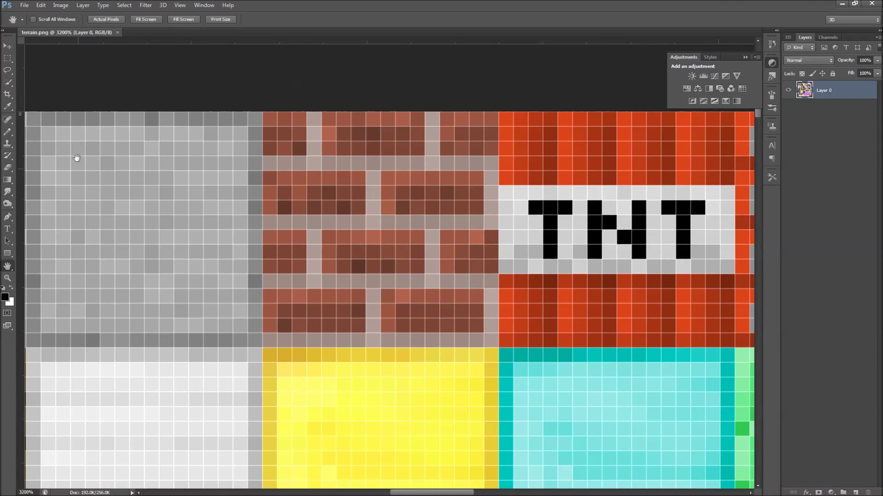
Set the foreground colour to the bright green 96f609
left_click(5, 298)
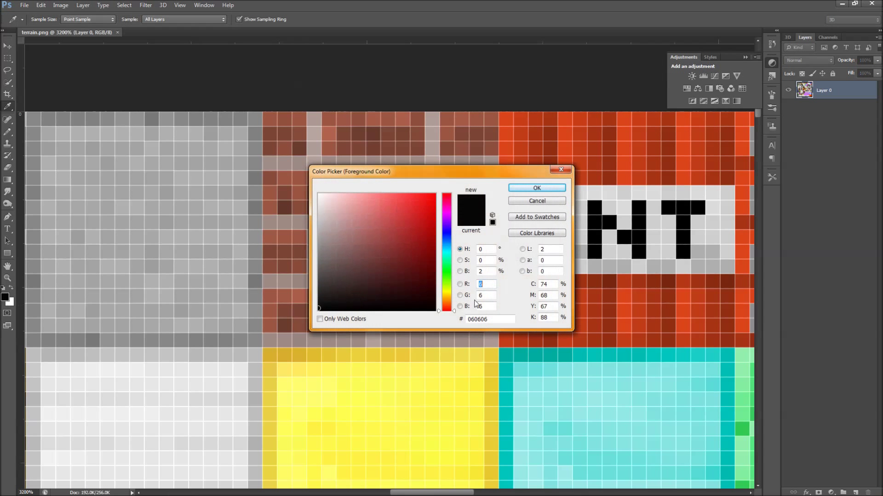
left_click(495, 322)
type("9")
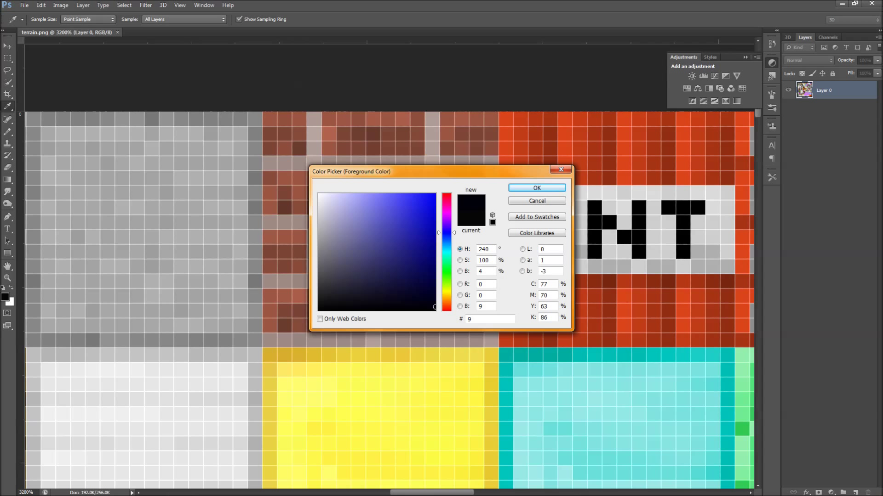
type("6f609")
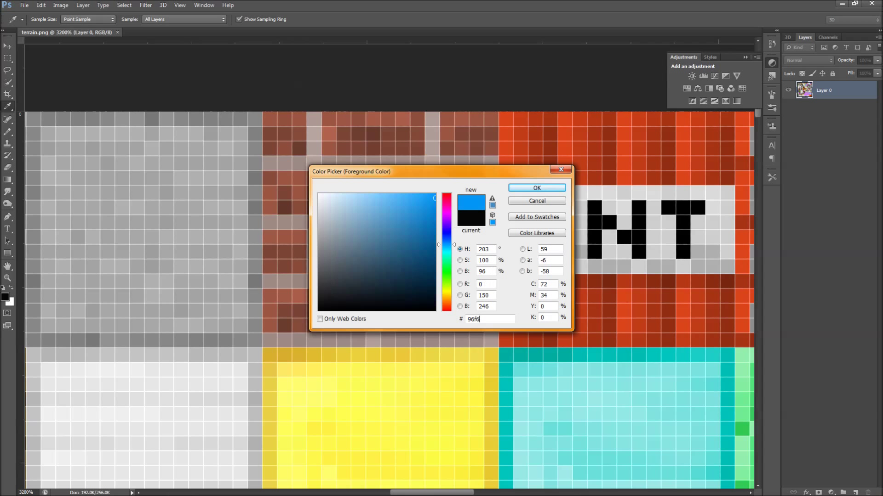
left_click(537, 188)
key("h")
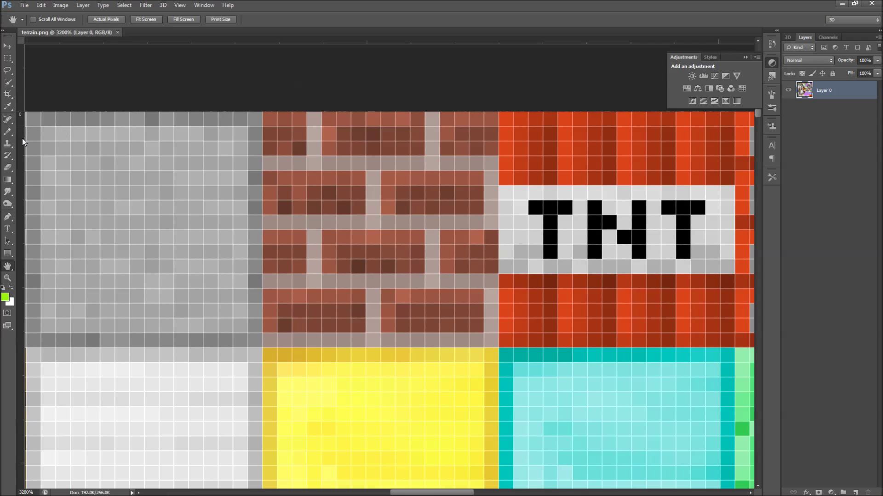
Try painting a short column of green pixels on the brick tile's upper-left brick with the Brush tool
left_click(9, 133)
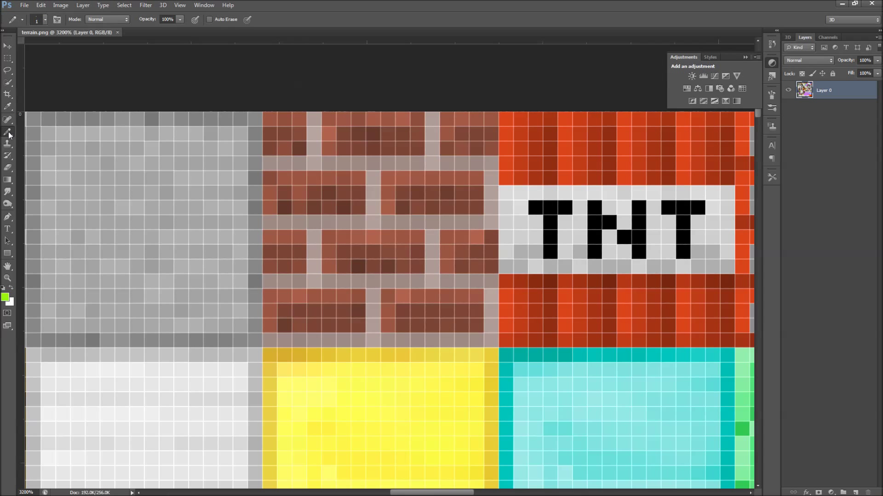
right_click(9, 133)
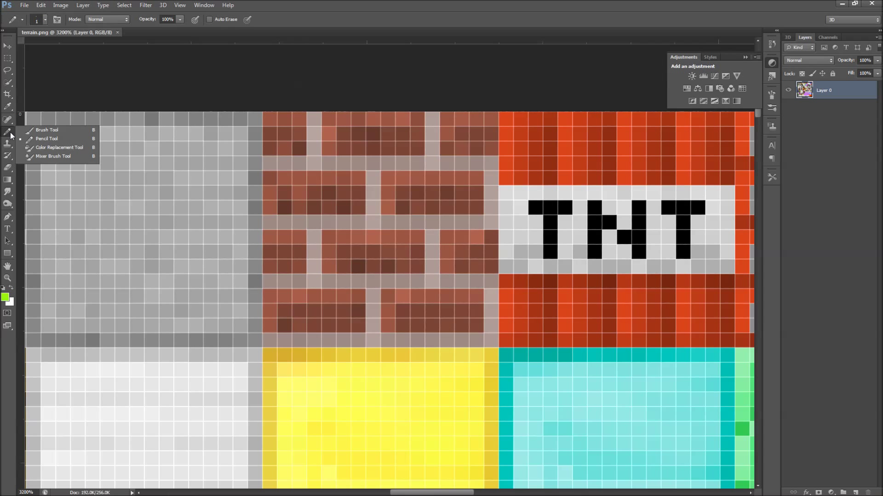
left_click(27, 131)
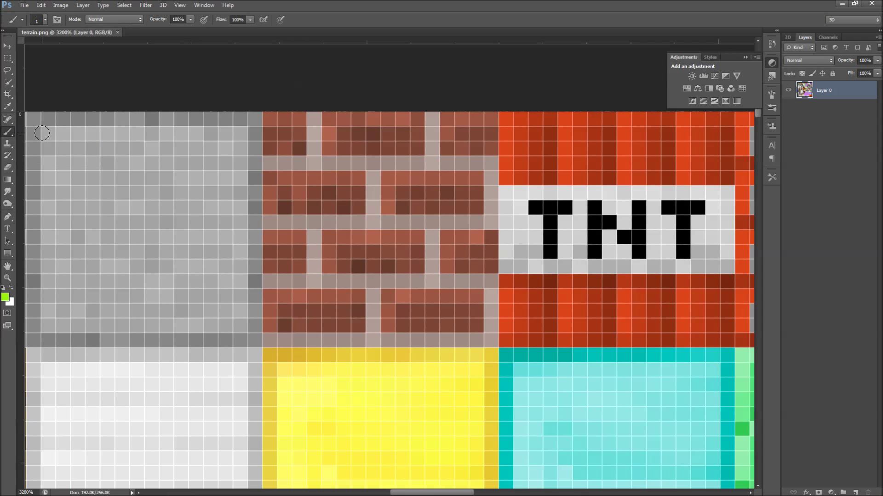
left_click(296, 120)
left_click(296, 133)
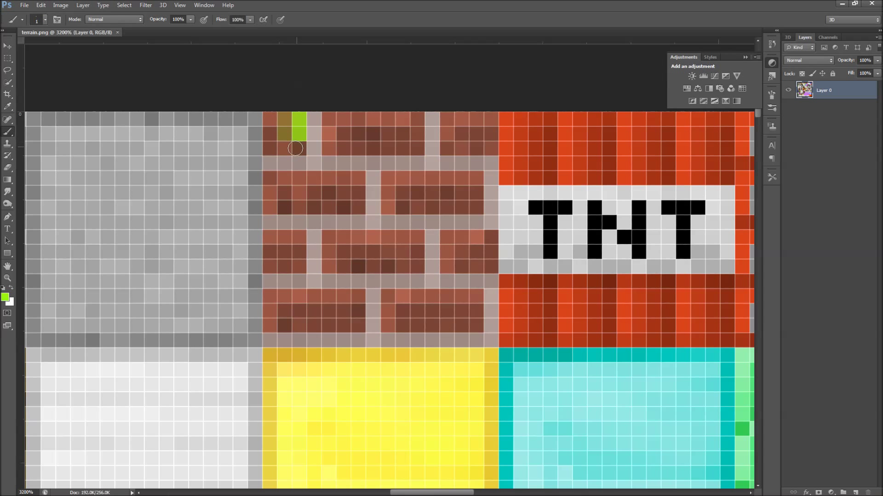
left_click(294, 148)
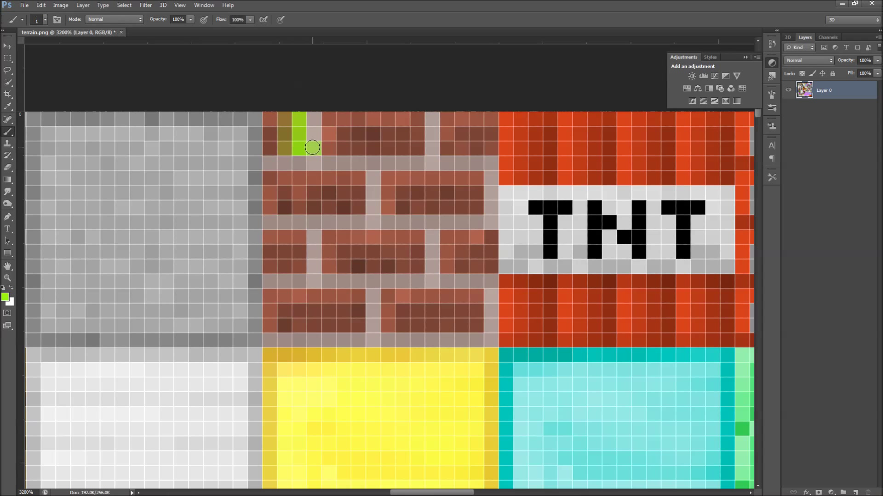
Undo the green brush strokes on the brick tile
key("ctrl+alt+z")
key("ctrl+alt+z")
key("ctrl+alt+z")
key("ctrl+alt+z")
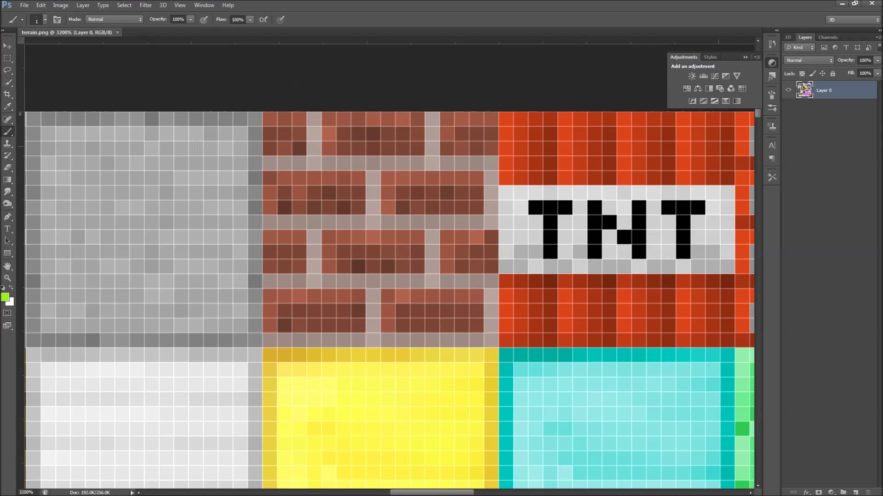
Paint all the mortar lines of the brick tile bright green with the Pencil tool
left_click(10, 134)
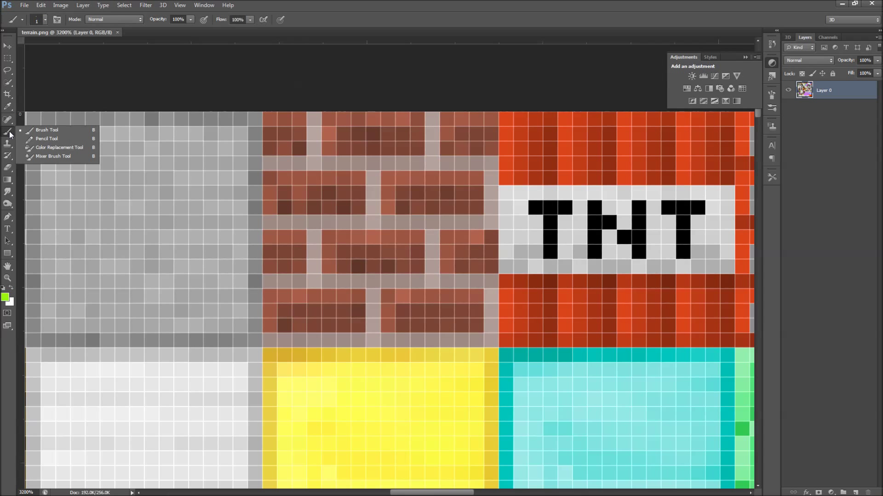
left_click(57, 139)
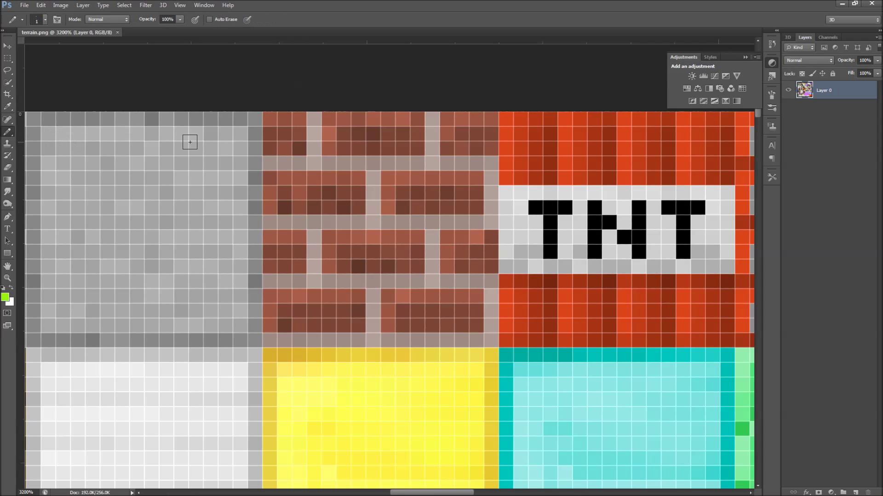
left_click(269, 120)
left_click(284, 120)
left_click(299, 119)
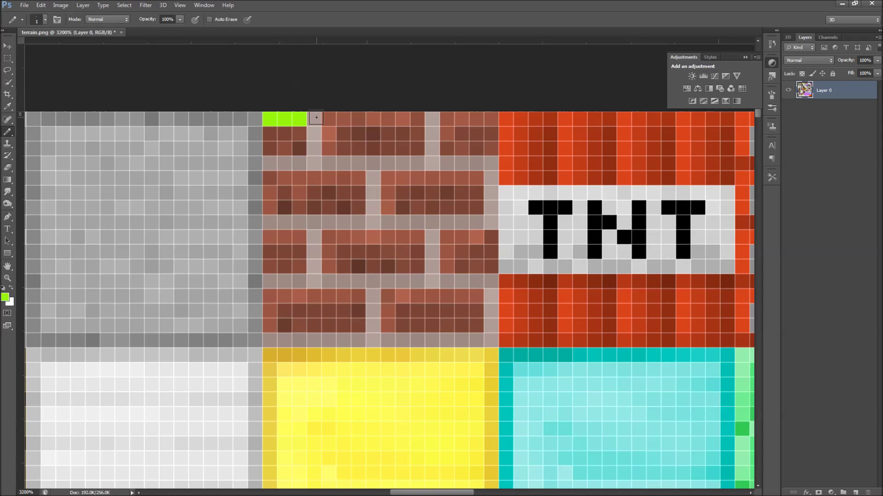
mouse_move(316, 119)
left_mouse_down()
mouse_move(318, 163)
mouse_move(266, 162)
mouse_move(435, 167)
mouse_move(430, 117)
left_mouse_up()
mouse_move(442, 165)
left_mouse_down()
mouse_move(491, 162)
mouse_move(489, 220)
mouse_move(383, 222)
mouse_move(367, 212)
mouse_move(371, 175)
mouse_move(369, 223)
mouse_move(267, 225)
mouse_move(322, 235)
mouse_move(313, 234)
mouse_move(313, 284)
mouse_move(271, 284)
mouse_move(373, 283)
mouse_move(374, 299)
mouse_move(371, 340)
mouse_move(267, 339)
mouse_move(492, 335)
mouse_move(479, 278)
mouse_move(382, 277)
mouse_move(432, 274)
mouse_move(431, 231)
left_mouse_up()
Set the foreground colour to the tan bc9f58
left_click(5, 297)
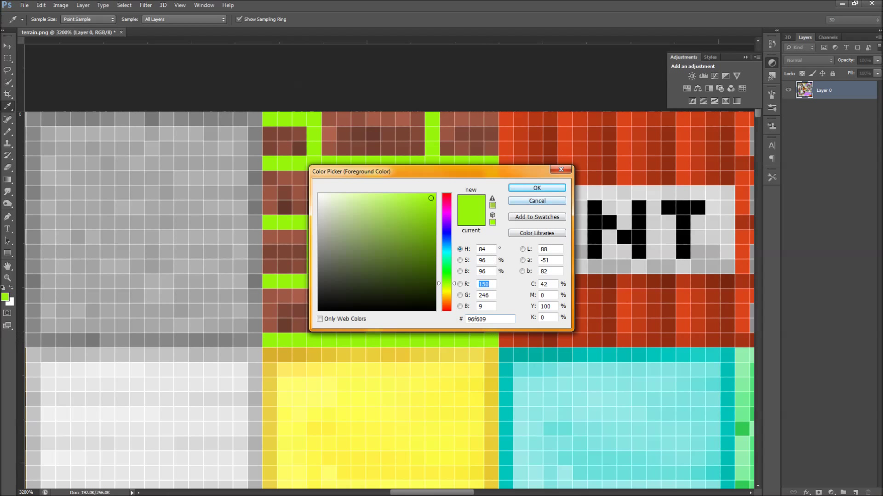
left_click(489, 319)
type("b")
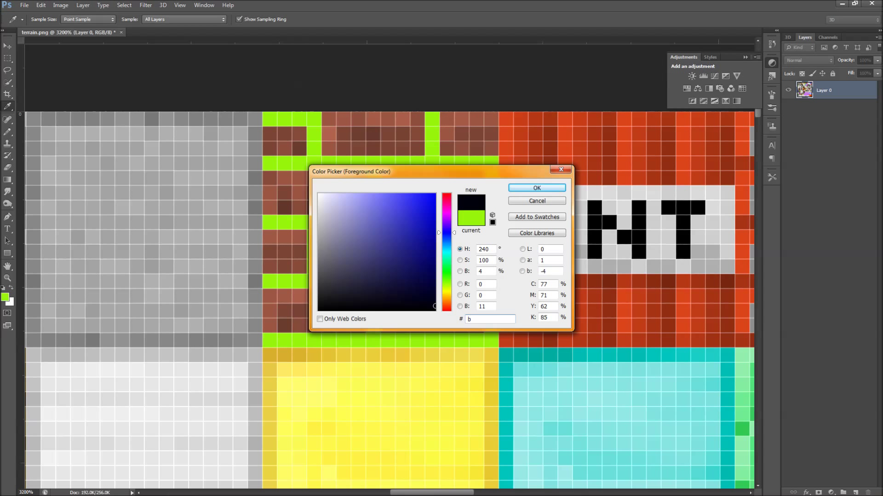
type("c9")
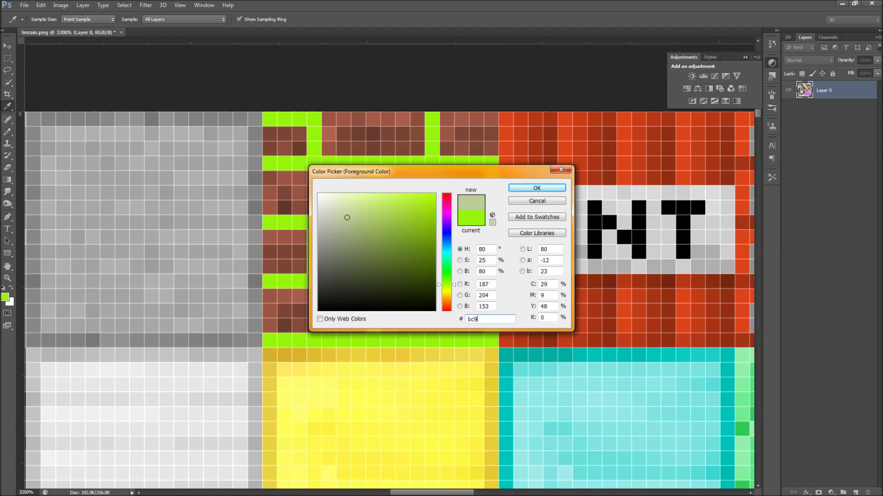
type("f58")
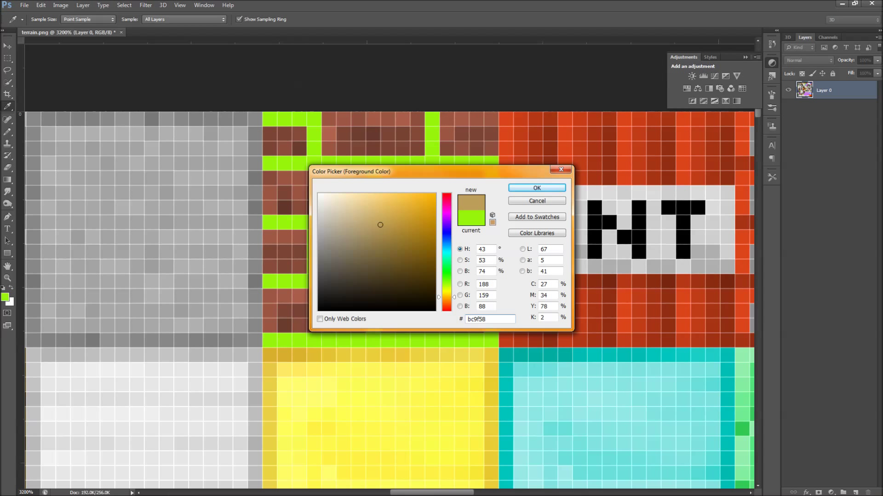
left_click(557, 188)
Fill every brick between the green mortar lines, including leftover green brick pixels, with tan using the Pencil tool
key("b")
mouse_move(269, 119)
left_mouse_down()
mouse_move(295, 124)
mouse_move(294, 144)
mouse_move(277, 130)
left_mouse_up()
mouse_move(343, 119)
left_mouse_down()
mouse_move(329, 119)
mouse_move(407, 119)
mouse_move(417, 134)
mouse_move(390, 146)
mouse_move(329, 138)
left_mouse_up()
left_click_drag(388, 132, 325, 148)
mouse_move(446, 118)
left_mouse_down()
mouse_move(447, 148)
mouse_move(487, 148)
mouse_move(490, 119)
mouse_move(461, 125)
mouse_move(475, 132)
left_mouse_up()
mouse_move(270, 179)
left_mouse_down()
mouse_move(355, 180)
mouse_move(353, 204)
mouse_move(278, 206)
mouse_move(271, 215)
mouse_move(299, 221)
mouse_move(302, 248)
mouse_move(287, 245)
mouse_move(274, 195)
mouse_move(466, 178)
mouse_move(474, 205)
mouse_move(392, 200)
mouse_move(400, 191)
mouse_move(469, 193)
left_mouse_up()
mouse_move(363, 237)
left_mouse_down()
mouse_move(347, 237)
mouse_move(416, 238)
mouse_move(417, 257)
mouse_move(358, 264)
mouse_move(334, 253)
mouse_move(403, 252)
mouse_move(328, 267)
left_mouse_up()
mouse_move(298, 237)
left_mouse_down()
mouse_move(278, 236)
mouse_move(269, 264)
mouse_move(299, 266)
mouse_move(296, 251)
mouse_move(281, 265)
left_mouse_up()
mouse_move(270, 296)
left_mouse_down()
mouse_move(355, 298)
mouse_move(355, 320)
mouse_move(279, 320)
mouse_move(272, 316)
mouse_move(289, 306)
mouse_move(345, 311)
left_mouse_up()
mouse_move(387, 297)
left_mouse_down()
mouse_move(473, 296)
mouse_move(475, 311)
mouse_move(460, 325)
mouse_move(395, 319)
mouse_move(464, 311)
left_mouse_up()
left_click(388, 326)
mouse_move(451, 246)
left_mouse_down()
mouse_move(452, 236)
mouse_move(488, 237)
mouse_move(491, 265)
mouse_move(460, 266)
mouse_move(476, 252)
left_mouse_up()
left_click(447, 266)
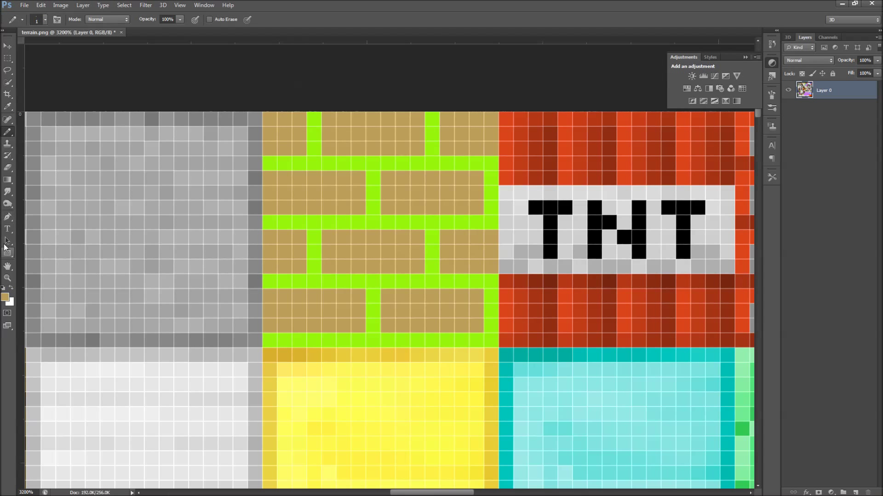
Darken scattered pixels across the tan bricks with the Burn tool at 61% exposure for midtones
left_click(8, 204)
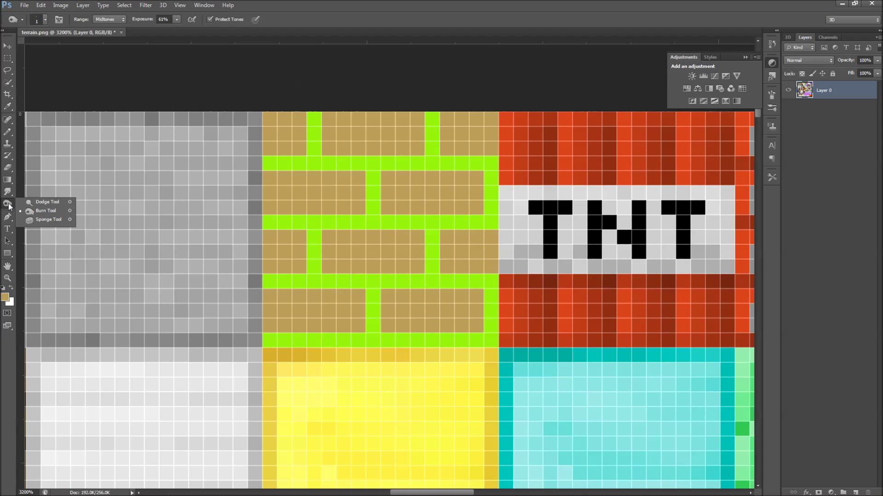
left_click(48, 211)
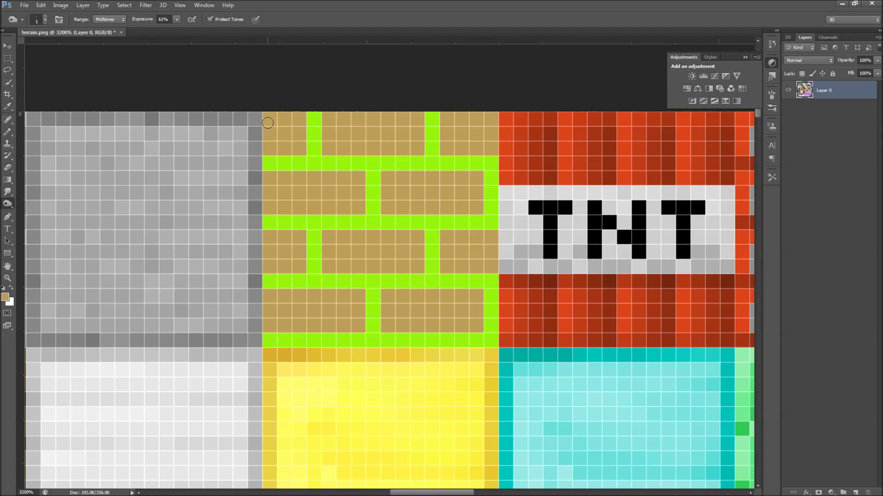
mouse_move(270, 119)
left_mouse_down()
mouse_move(281, 122)
mouse_move(285, 144)
left_mouse_up()
mouse_move(331, 122)
left_mouse_down()
mouse_move(350, 147)
mouse_move(414, 144)
mouse_move(419, 128)
mouse_move(371, 131)
mouse_move(350, 121)
mouse_move(454, 120)
mouse_move(445, 121)
mouse_move(448, 132)
mouse_move(465, 123)
mouse_move(461, 140)
mouse_move(491, 145)
left_mouse_up()
mouse_move(403, 180)
left_mouse_down()
mouse_move(474, 201)
mouse_move(356, 213)
mouse_move(354, 192)
mouse_move(344, 186)
mouse_move(320, 205)
mouse_move(278, 207)
mouse_move(347, 193)
left_mouse_up()
mouse_move(284, 242)
left_mouse_down()
mouse_move(296, 262)
mouse_move(338, 243)
mouse_move(341, 253)
mouse_move(451, 261)
mouse_move(444, 244)
mouse_move(456, 253)
mouse_move(475, 245)
mouse_move(488, 264)
mouse_move(478, 299)
mouse_move(440, 319)
mouse_move(401, 305)
mouse_move(382, 318)
mouse_move(349, 301)
mouse_move(329, 315)
mouse_move(277, 312)
left_mouse_up()
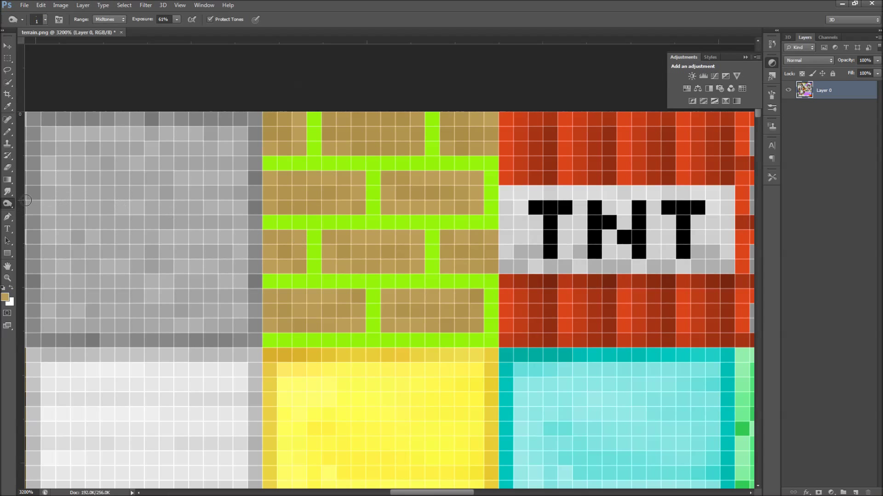
Blend the tan bricks and green mortar into each other with the Smudge tool at 50% strength
left_click(7, 192)
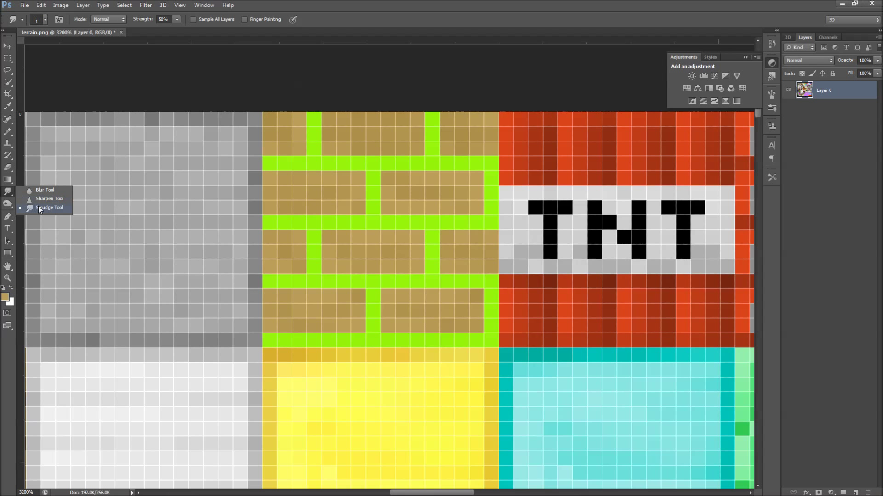
left_click(39, 208)
mouse_move(328, 119)
left_mouse_down()
mouse_move(314, 150)
mouse_move(275, 151)
mouse_move(276, 173)
mouse_move(333, 187)
mouse_move(378, 213)
mouse_move(267, 236)
mouse_move(289, 249)
mouse_move(314, 232)
mouse_move(374, 247)
mouse_move(406, 196)
mouse_move(390, 151)
mouse_move(372, 164)
mouse_move(427, 187)
mouse_move(445, 144)
mouse_move(423, 145)
mouse_move(427, 122)
mouse_move(488, 168)
mouse_move(483, 234)
mouse_move(467, 220)
mouse_move(428, 228)
left_mouse_up()
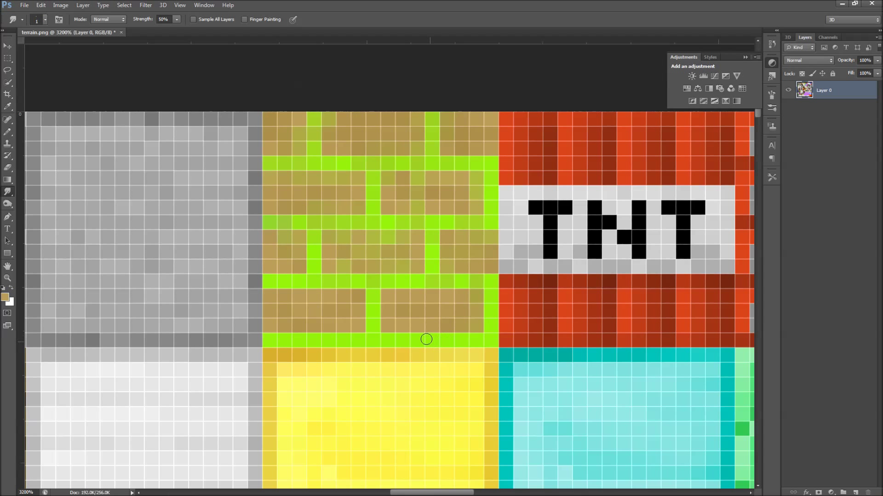
mouse_move(423, 325)
left_mouse_down()
mouse_move(361, 338)
mouse_move(286, 322)
mouse_move(282, 337)
left_mouse_up()
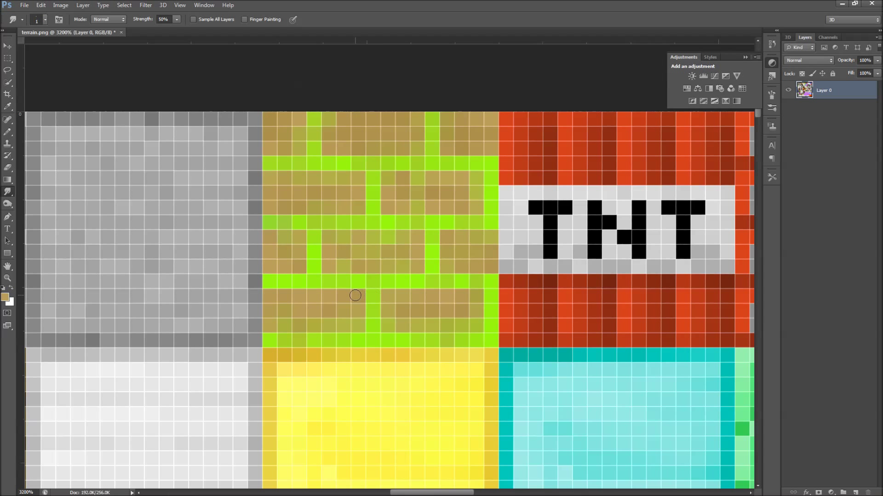
left_click_drag(279, 292, 284, 282)
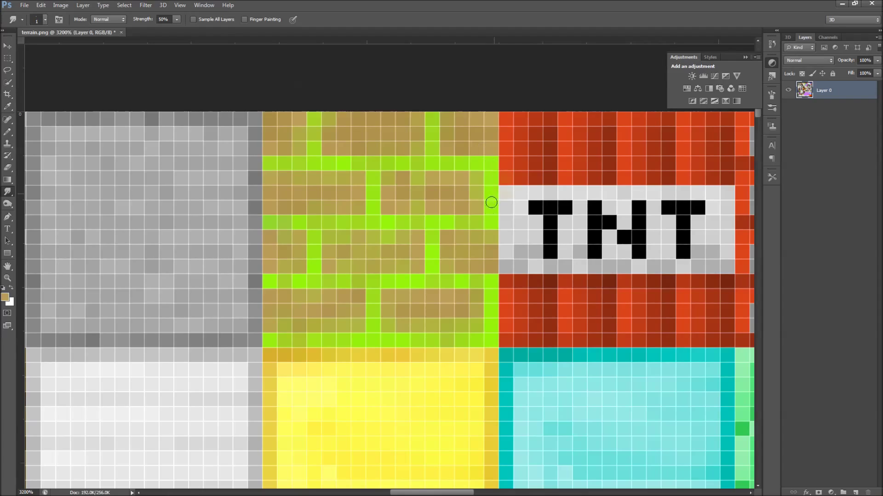
Check the recoloured brick tile within the wider terrain sheet and inspect the mossy stone brick tile up close
scroll(457, 221, "down", 4)
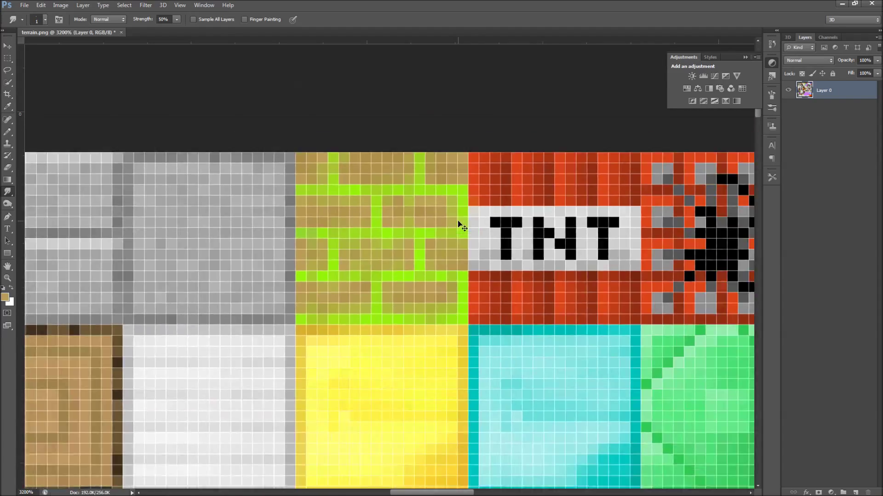
scroll(458, 221, "down", 3)
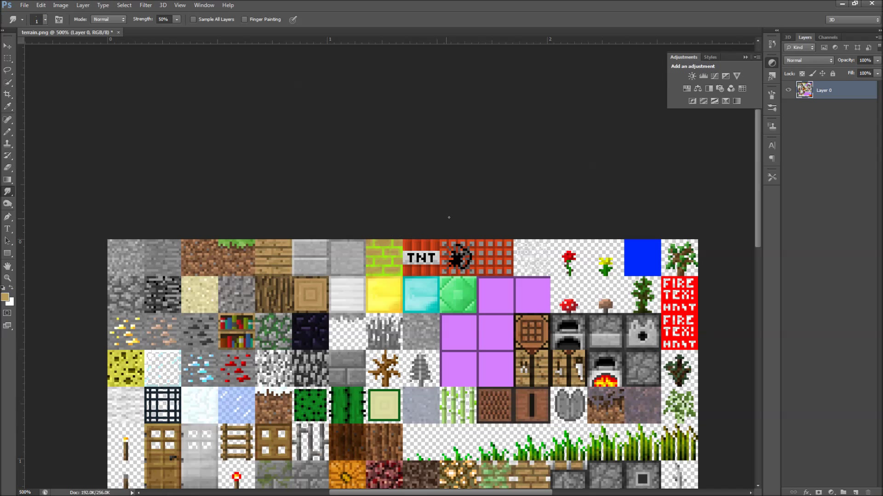
left_click(7, 266)
left_click_drag(587, 193, 457, 164)
left_click_drag(82, 417, 337, 298)
key("ctrl+r")
key("ctrl+space")
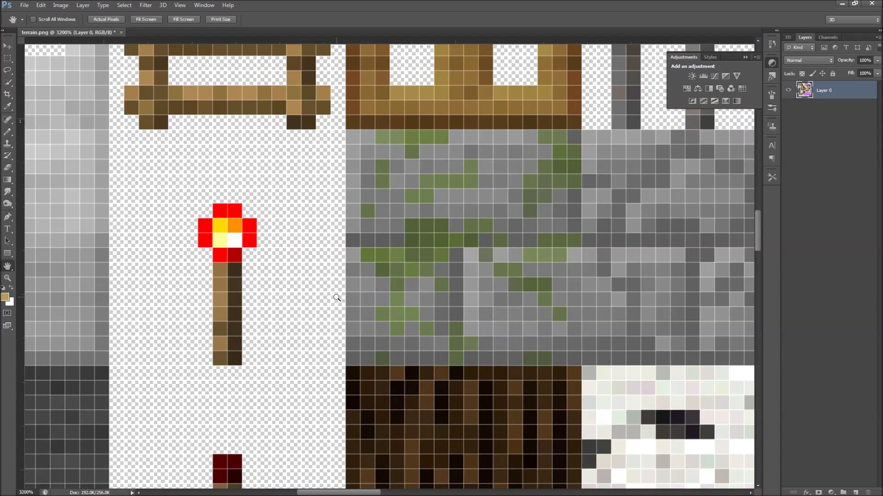
Try erasing part of the wooden door's window frame with the Eraser in Brush mode
left_click_drag(89, 237, 631, 357)
key("ctrl+minus")
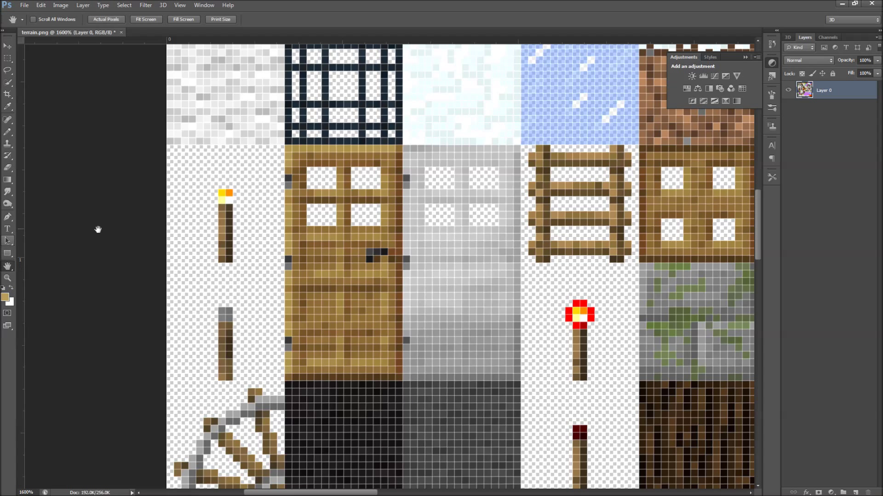
left_click(7, 169)
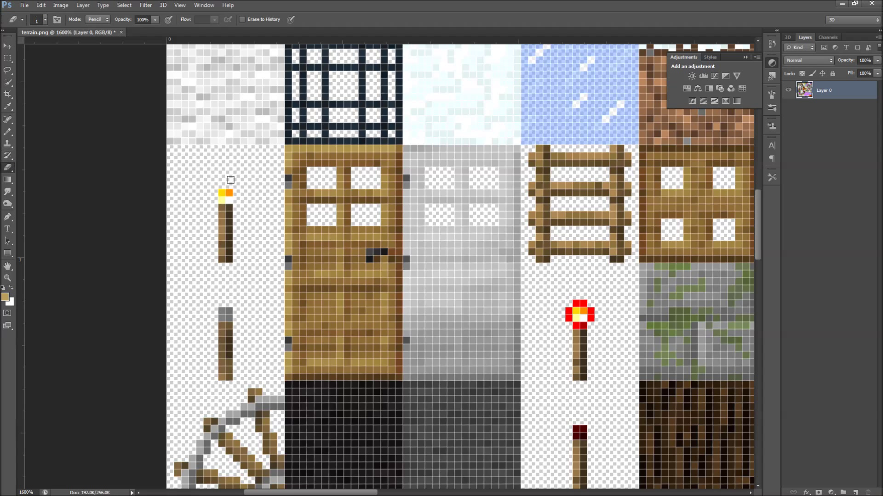
left_click(101, 19)
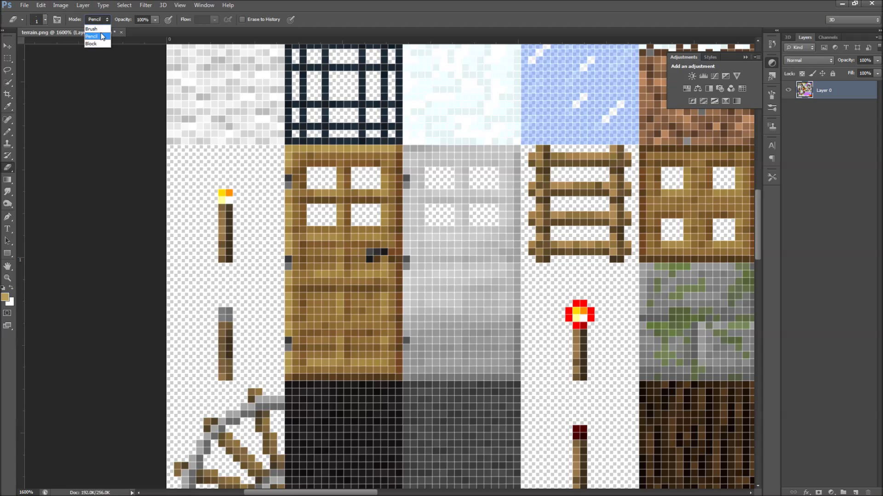
left_click(103, 29)
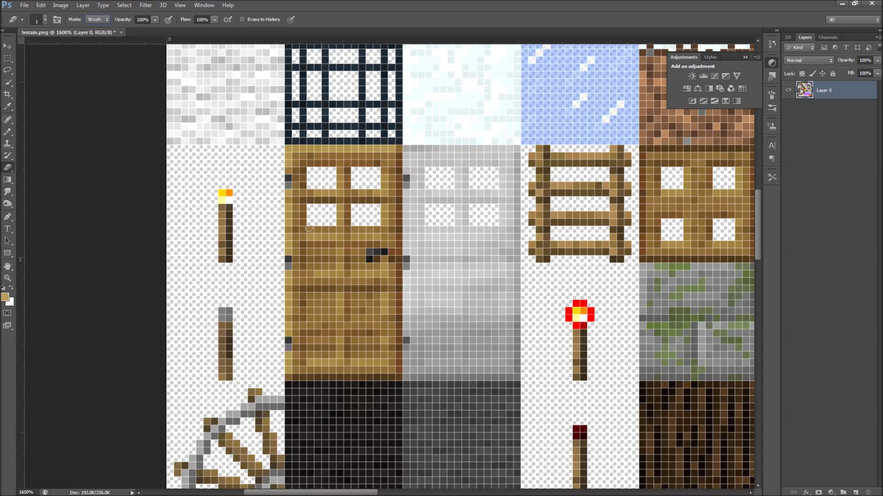
mouse_move(309, 229)
left_mouse_down()
mouse_move(303, 205)
mouse_move(333, 200)
mouse_move(310, 210)
left_mouse_up()
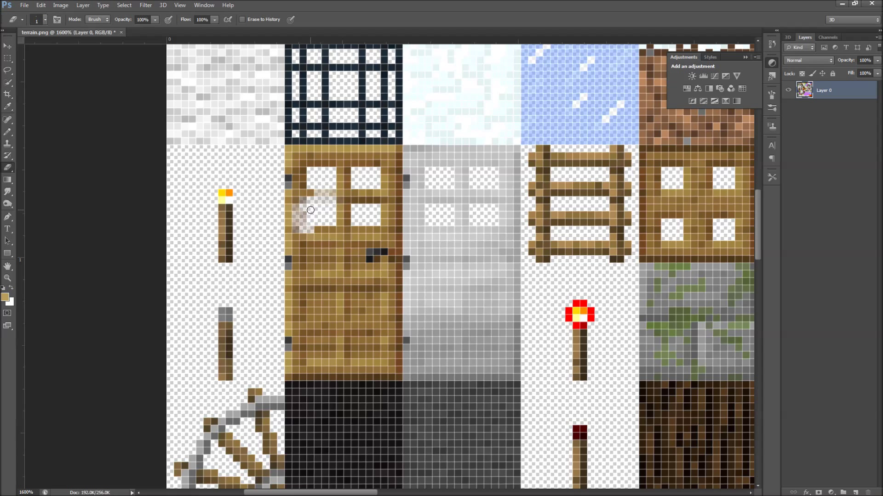
key("ctrl+z")
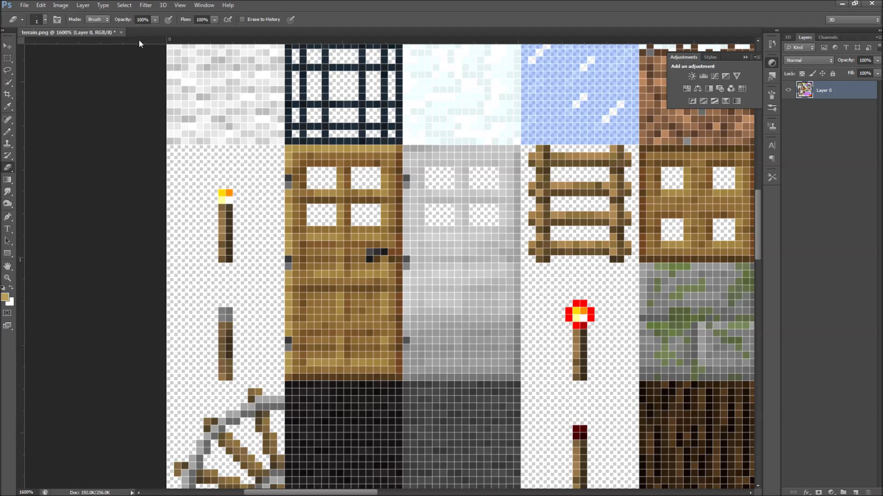
Switch the Eraser to Pencil mode and erase claw-like vertical streaks just below the wooden door's windows
left_click(97, 20)
left_click(102, 35)
left_click(309, 199)
key("ctrl+z")
mouse_move(317, 246)
left_mouse_down()
mouse_move(318, 265)
mouse_move(332, 255)
mouse_move(333, 267)
mouse_move(347, 257)
mouse_move(346, 265)
left_mouse_up()
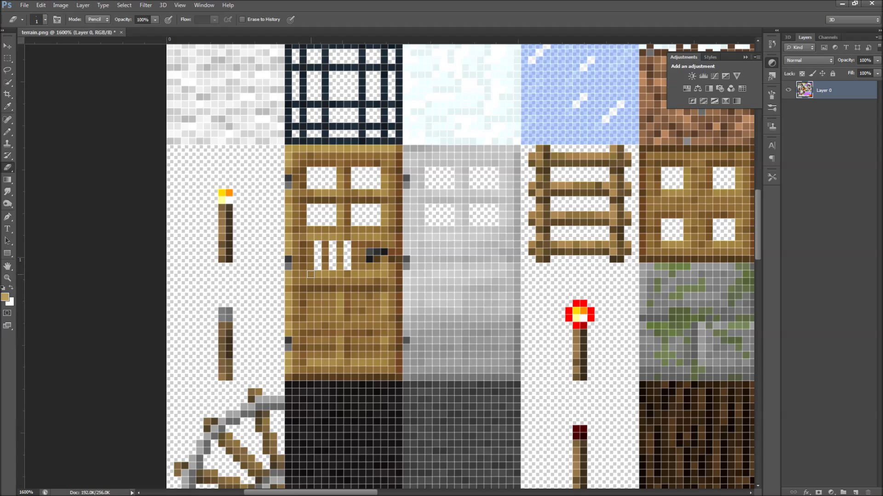
left_click(305, 280)
left_click(325, 274)
left_click(324, 290)
left_click(340, 275)
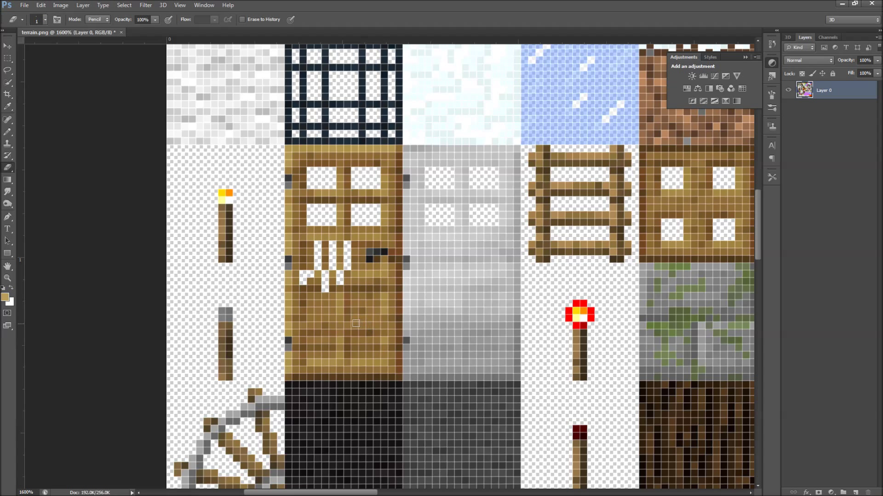
Erase a second set of claw-like streaks in the lower half of the wooden door, curving toward its bottom
left_click_drag(347, 309, 347, 321)
left_click(342, 332)
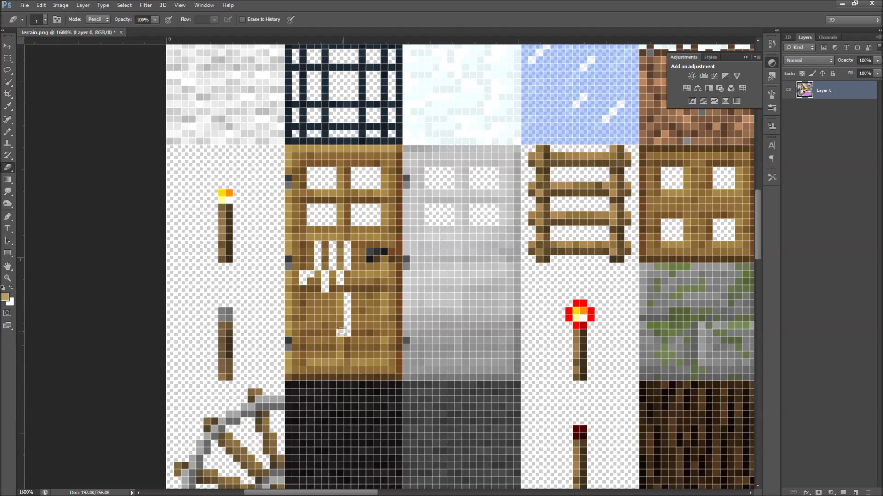
left_click(334, 339)
left_click_drag(361, 296, 355, 333)
mouse_move(376, 296)
left_mouse_down()
mouse_move(376, 327)
mouse_move(356, 350)
left_mouse_up()
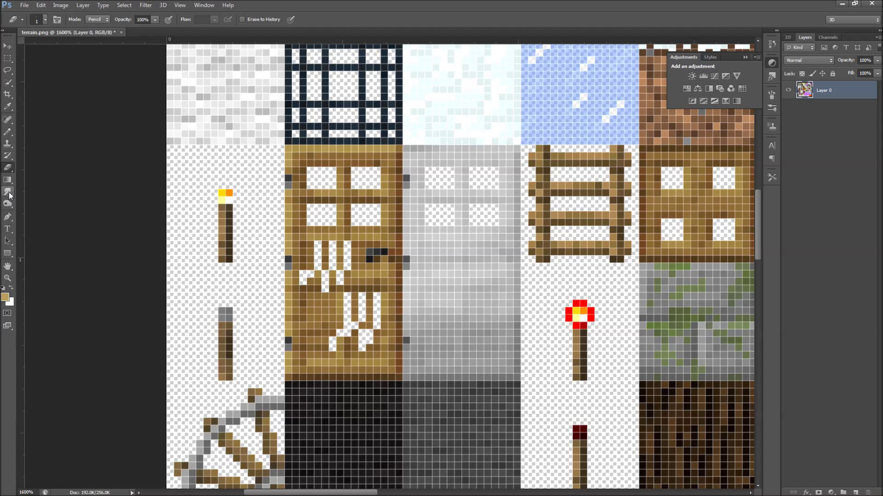
Sample the door's brown #7a5b2b and repaint a pixel at the end of the lower streaks with the Pencil tool
left_click(8, 133)
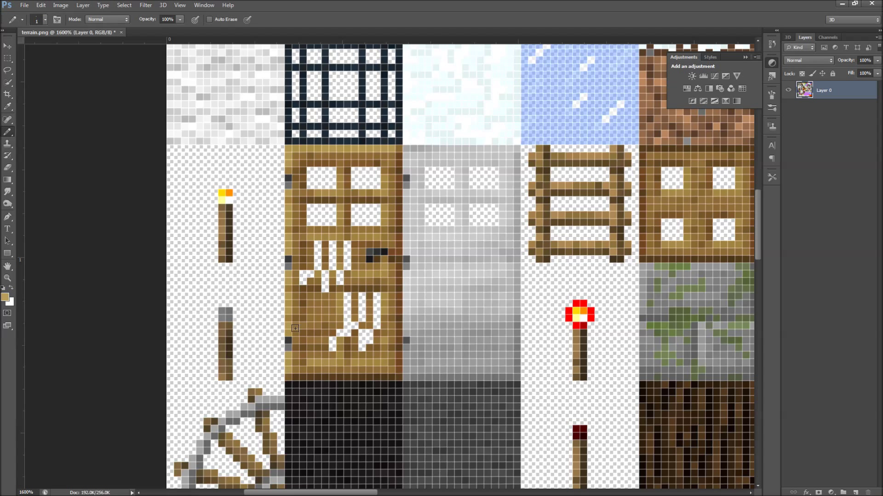
left_click(5, 297)
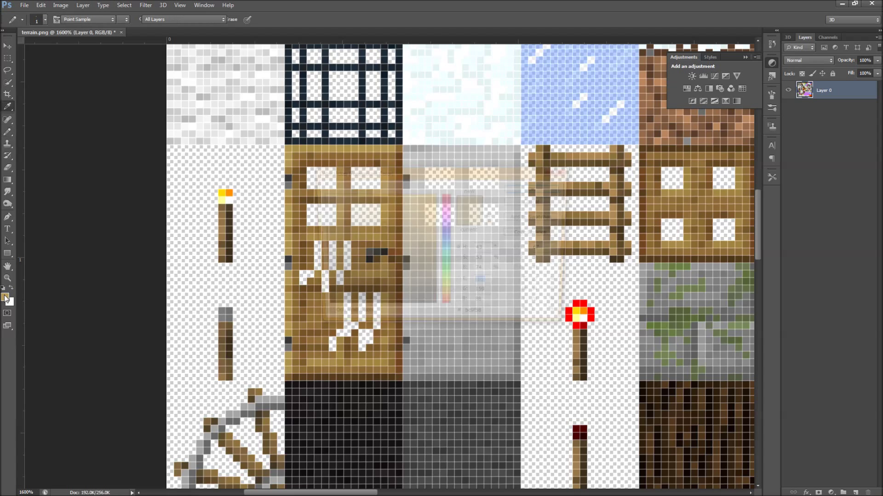
left_click(367, 347)
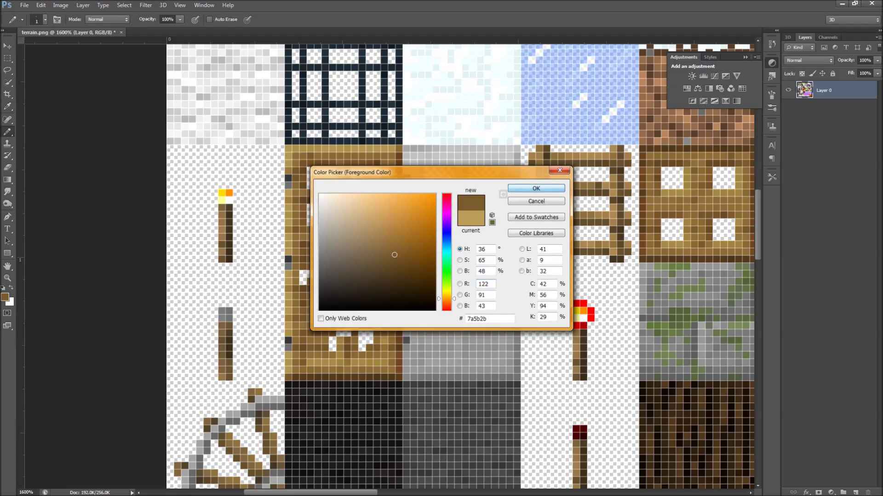
left_click(536, 187)
left_click(362, 348)
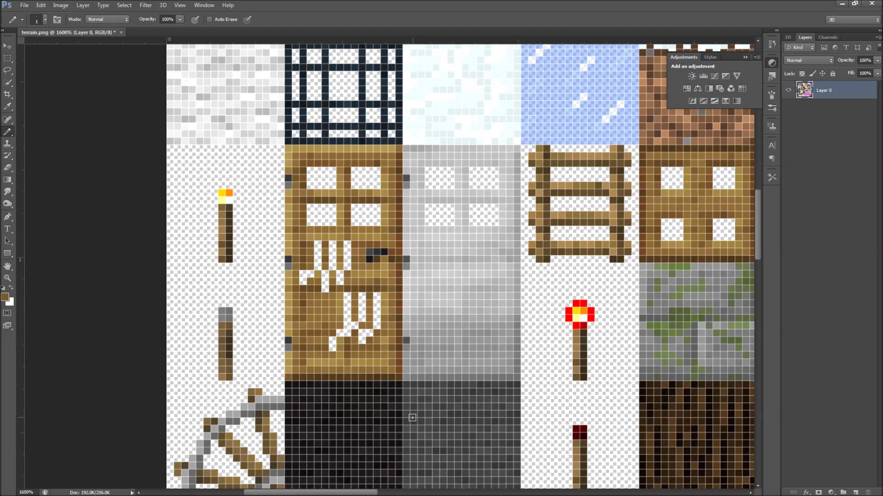
Erase a diagonal break across the door's upper windows and small holes along its sides and bottom edge
left_click(8, 171)
mouse_move(380, 155)
left_mouse_down()
mouse_move(351, 169)
mouse_move(350, 199)
mouse_move(347, 185)
mouse_move(344, 201)
mouse_move(324, 213)
mouse_move(338, 187)
mouse_move(325, 237)
left_mouse_up()
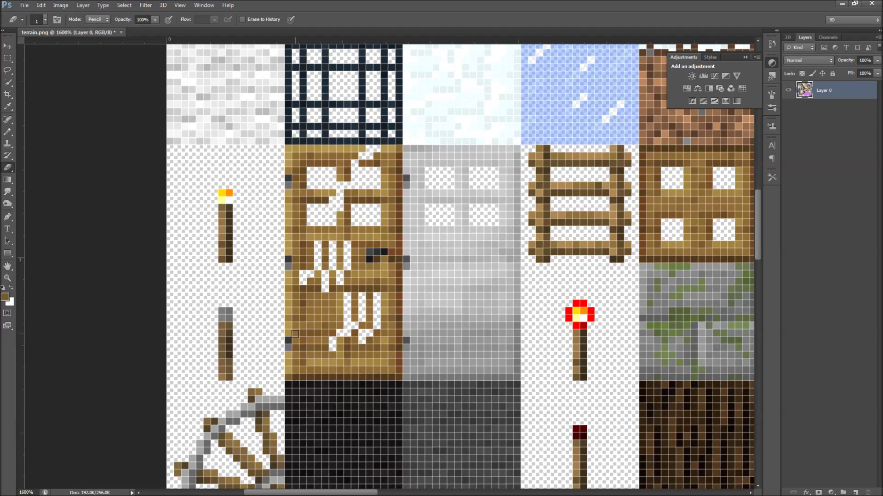
left_click_drag(296, 332, 305, 326)
mouse_move(383, 360)
left_mouse_down()
mouse_move(378, 355)
mouse_move(370, 369)
left_mouse_up()
left_click(394, 304)
left_click(399, 311)
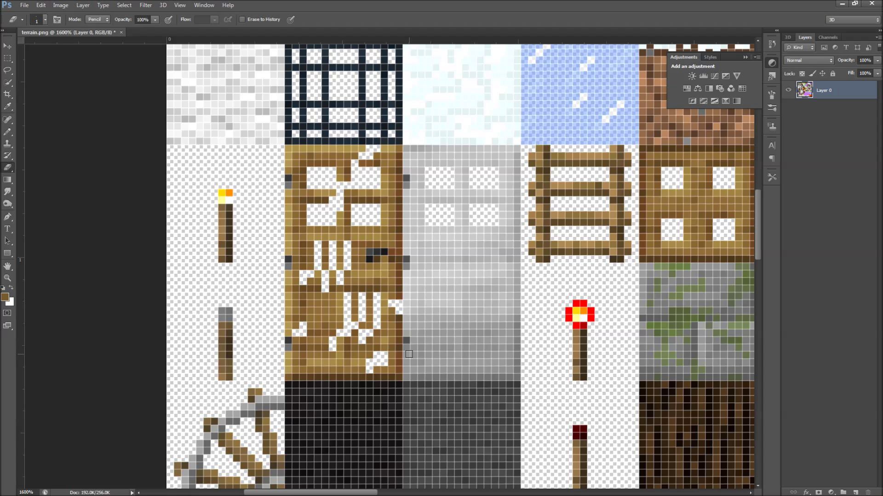
left_click(391, 214)
left_click(388, 208)
Try a brighter brown foreground colour for the Pencil tool
left_click(8, 133)
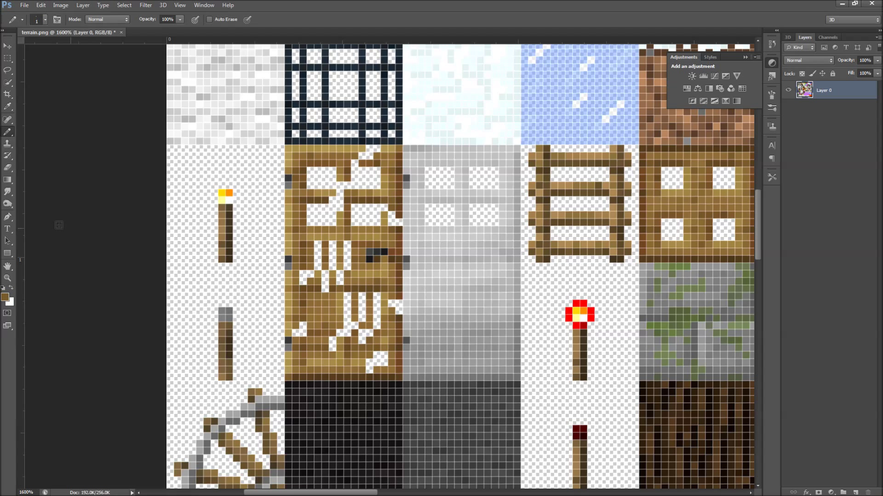
left_click(5, 298)
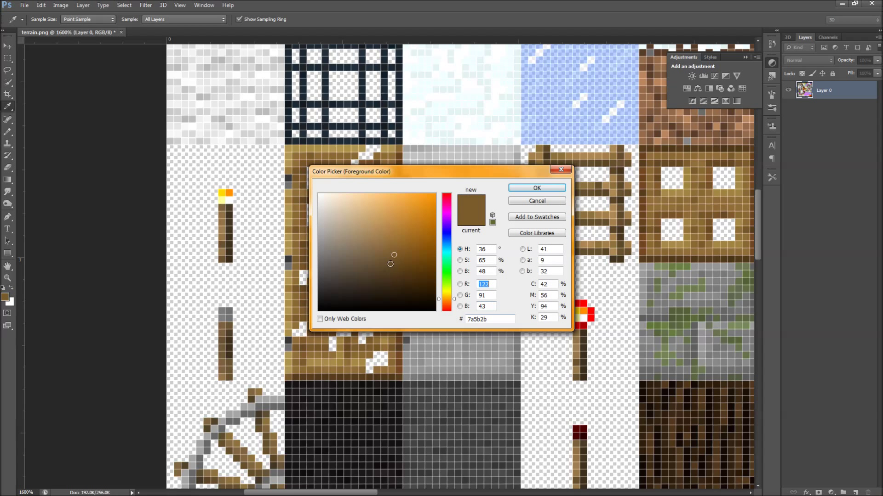
mouse_move(392, 265)
left_mouse_down()
mouse_move(393, 275)
mouse_move(391, 249)
left_mouse_up()
left_click(531, 189)
key("b")
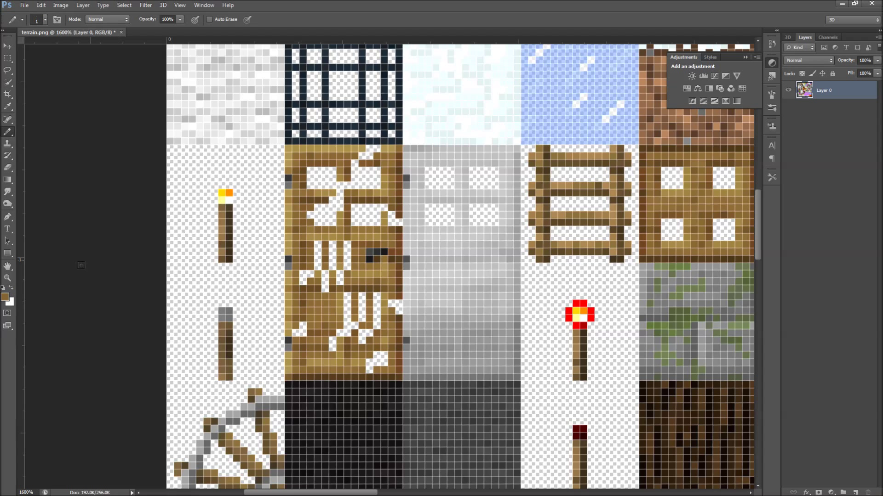
Set the foreground to dark brown #503d1f and paint a thick diagonal plank across the door's upper windows
left_click(7, 298)
left_click_drag(392, 257, 390, 274)
left_click(536, 188)
left_click(311, 222)
left_click_drag(317, 186, 354, 148)
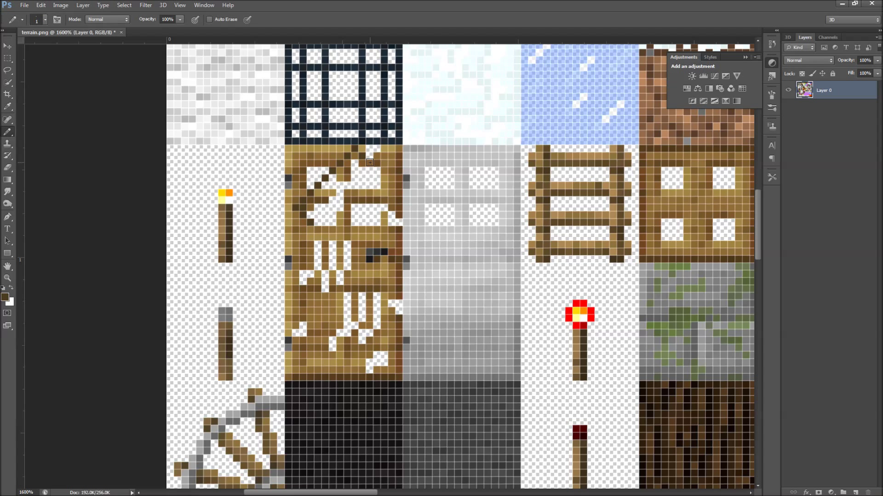
mouse_move(369, 165)
left_mouse_down()
mouse_move(307, 225)
mouse_move(310, 198)
mouse_move(316, 208)
mouse_move(358, 159)
mouse_move(331, 193)
left_mouse_up()
left_click(13, 194)
left_click_drag(332, 184, 308, 204)
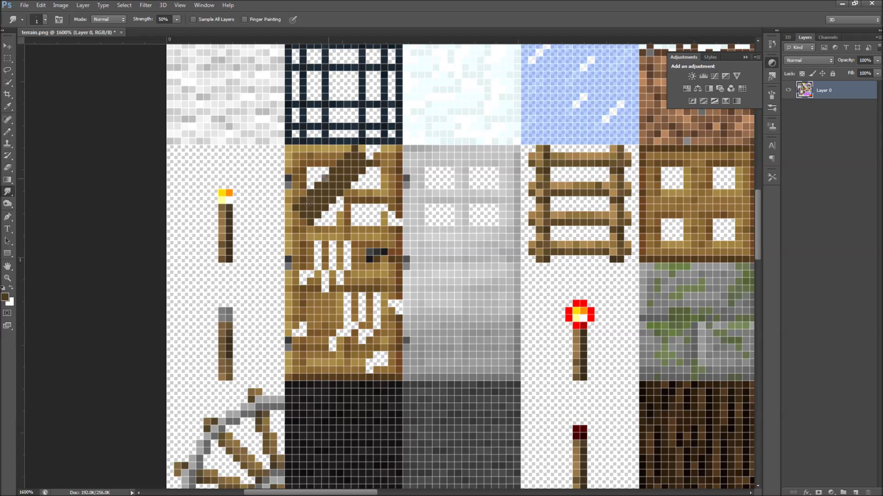
Sample the door's light brown #a58845 as foreground and pencil lighter pixels along the middle of the diagonal plank
left_click(10, 193)
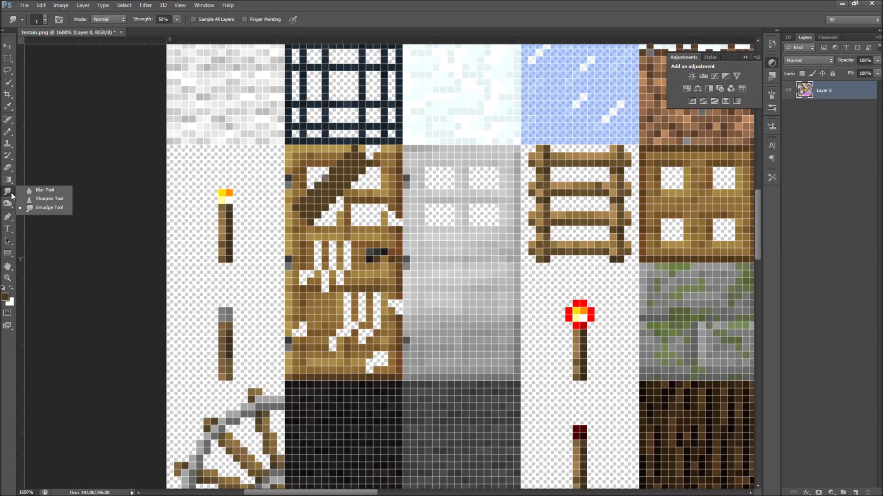
left_click(7, 204)
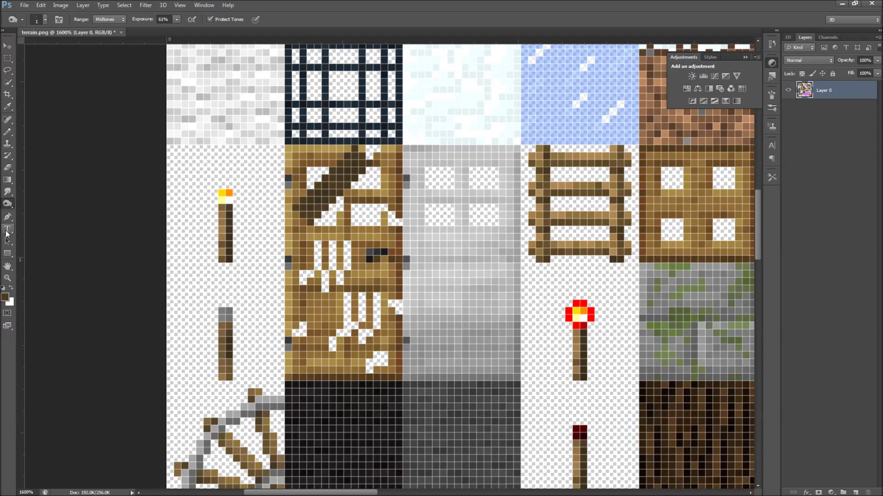
left_click(5, 298)
left_click_drag(366, 170, 459, 164)
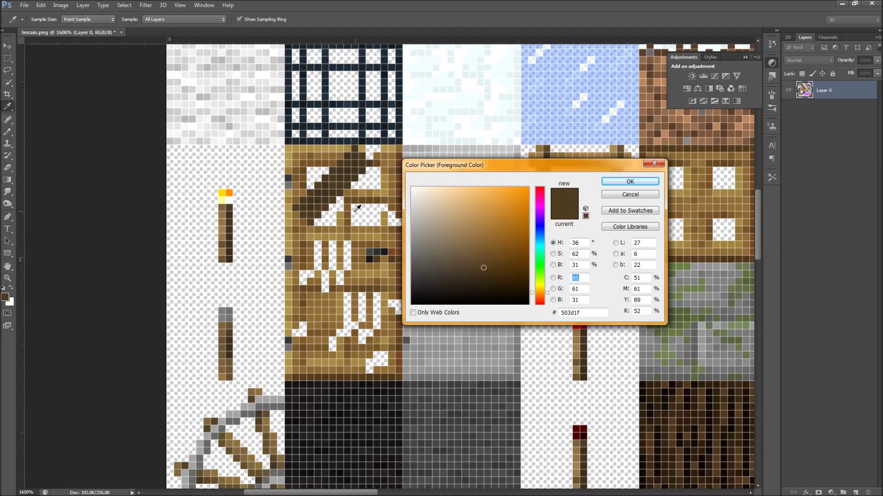
left_click(338, 211)
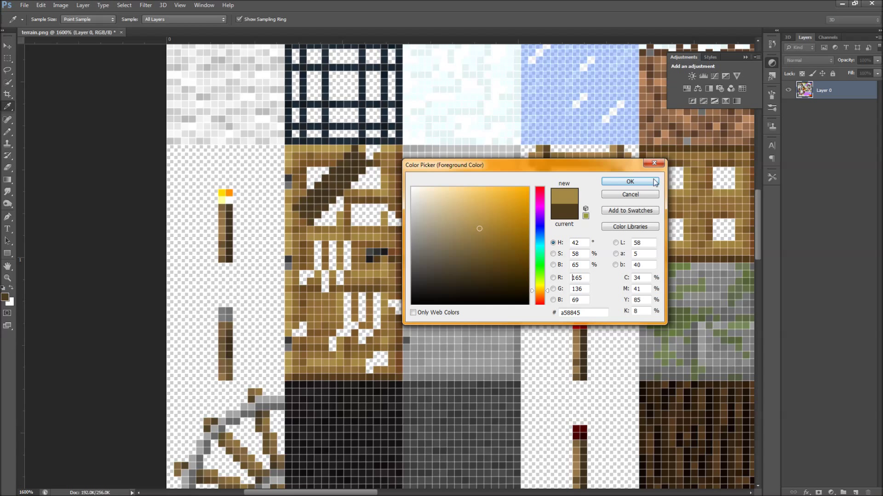
left_click(630, 182)
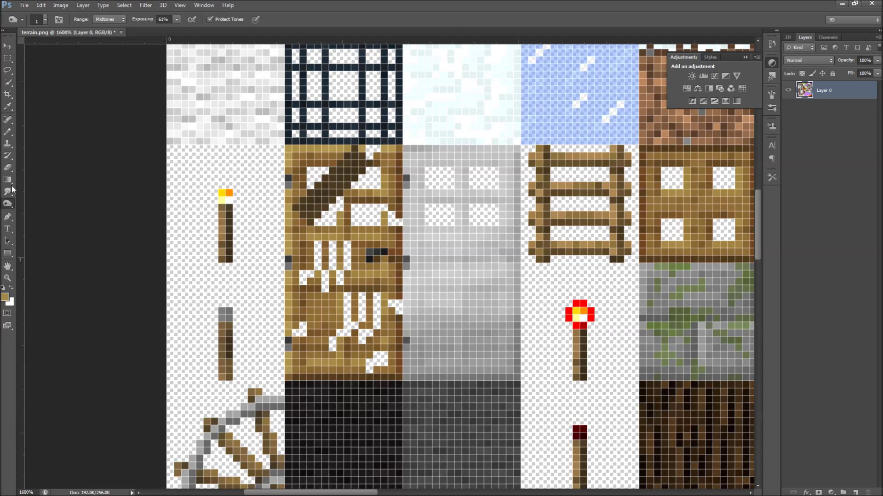
left_click(9, 131)
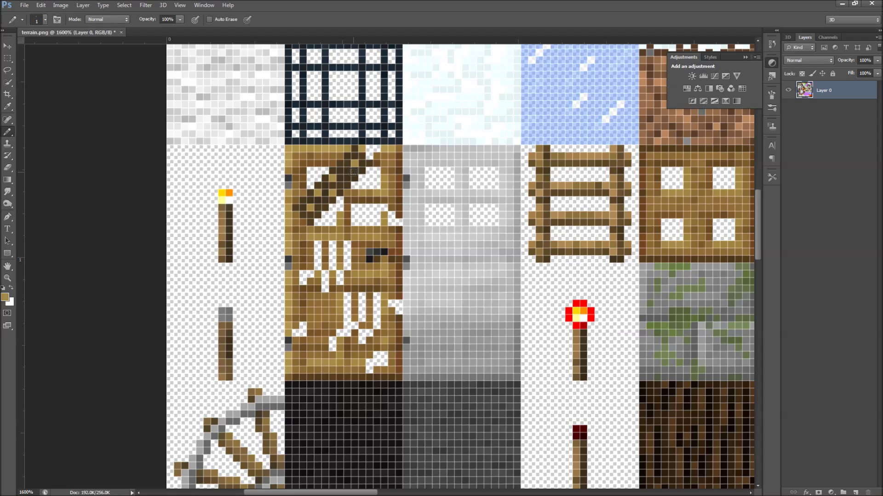
Darken the lighter pixels along the diagonal plank with the Burn tool at 61% exposure for midtones
left_click(8, 205)
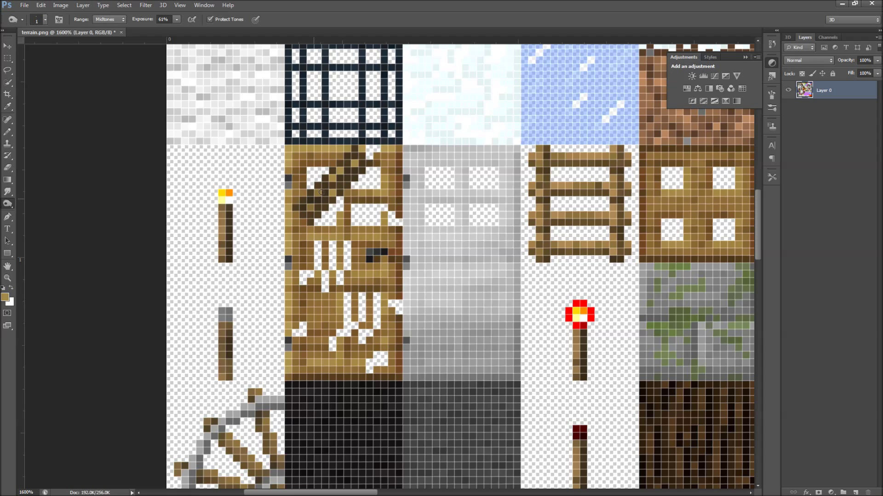
left_click_drag(342, 164, 330, 180)
left_click_drag(344, 173, 336, 178)
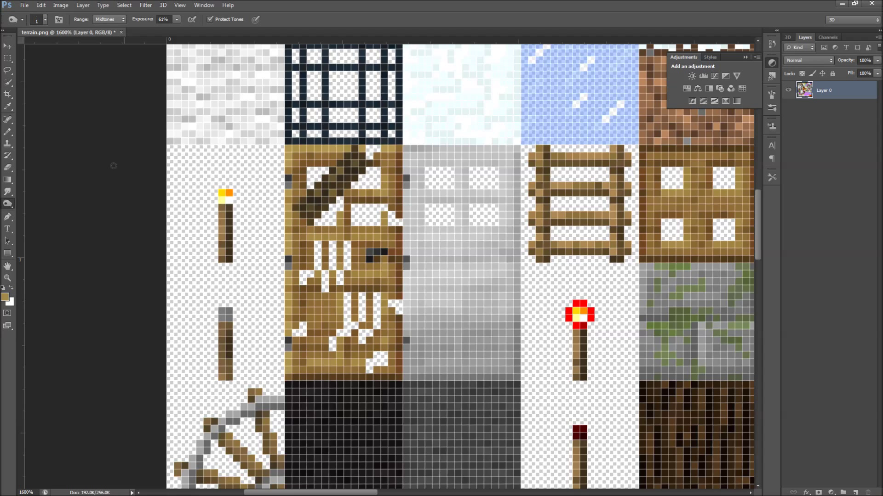
Try painting light grey #b2b2b1 nail pixels at the lower end of the diagonal plank with the Pencil tool
left_click(7, 298)
left_click_drag(479, 229, 413, 222)
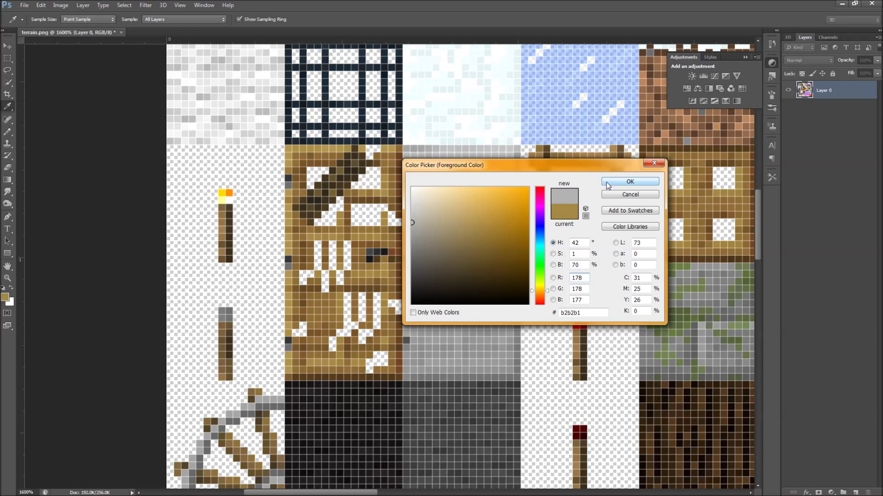
left_click(630, 182)
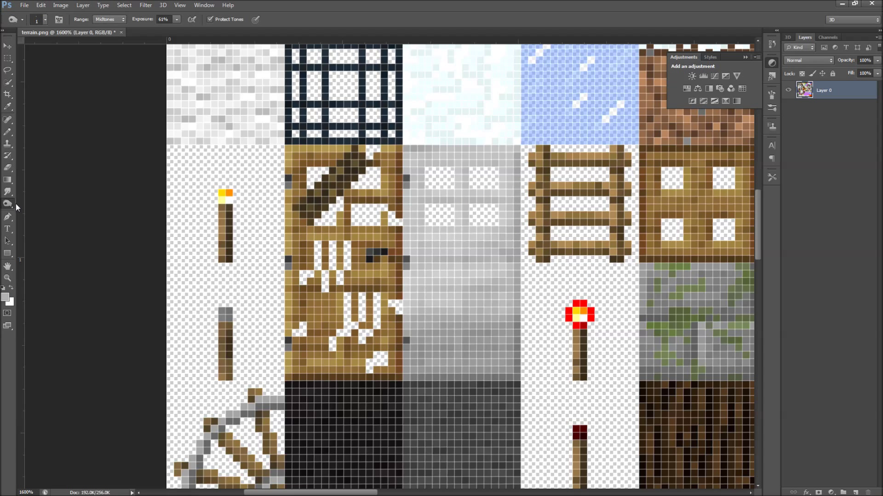
left_click(7, 132)
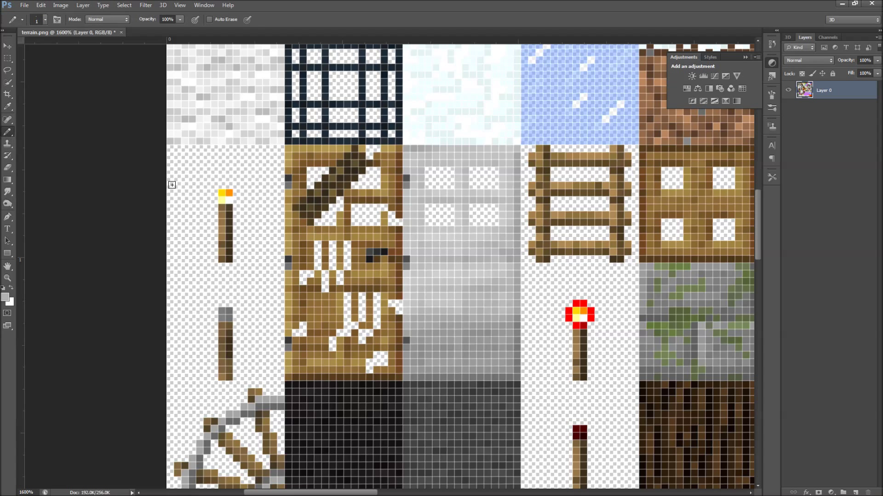
left_click(311, 215)
left_click(303, 208)
left_click(5, 297)
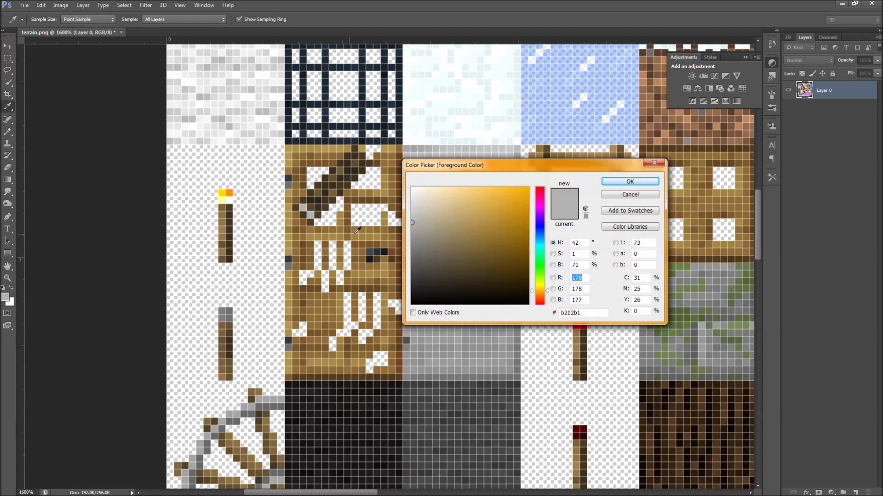
left_click(326, 200)
left_click(614, 180)
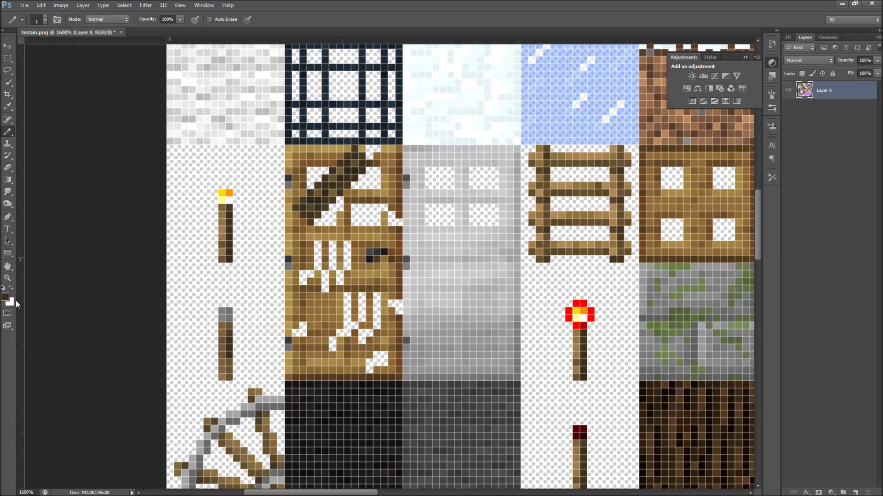
Choose a medium grey foreground colour and paint one nail pixel at each end of the diagonal plank
left_click(6, 297)
left_click_drag(500, 232, 414, 238)
left_click(629, 182)
left_click(311, 209)
left_click(354, 163)
left_click(8, 204)
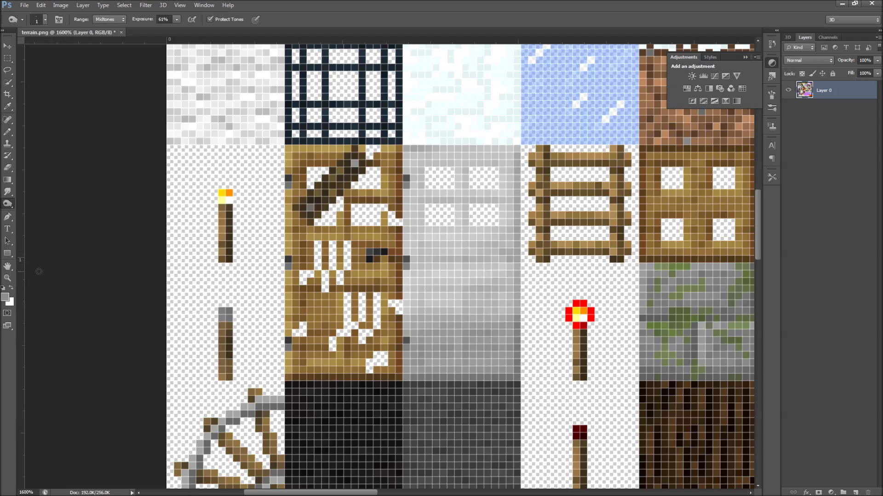
Switch to the Pencil tool and sample the door's medium brown #896832 as the foreground colour
left_click(9, 72)
left_click(10, 72)
left_click(43, 69)
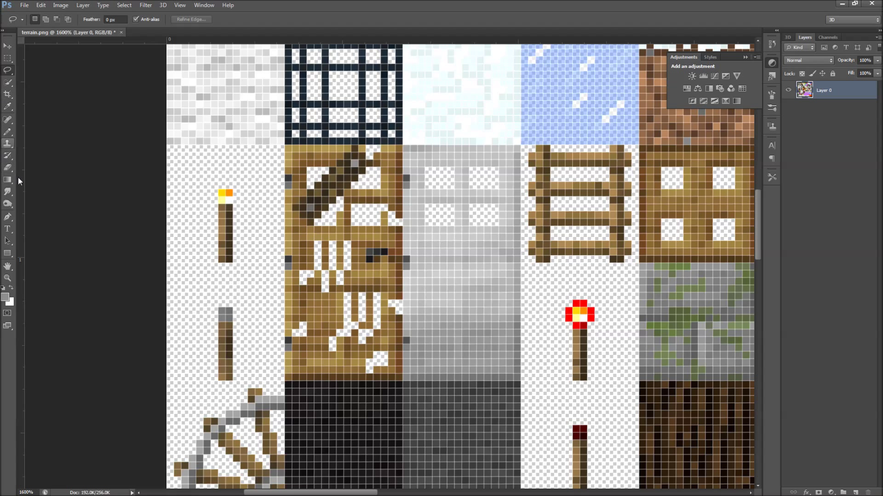
left_click(7, 132)
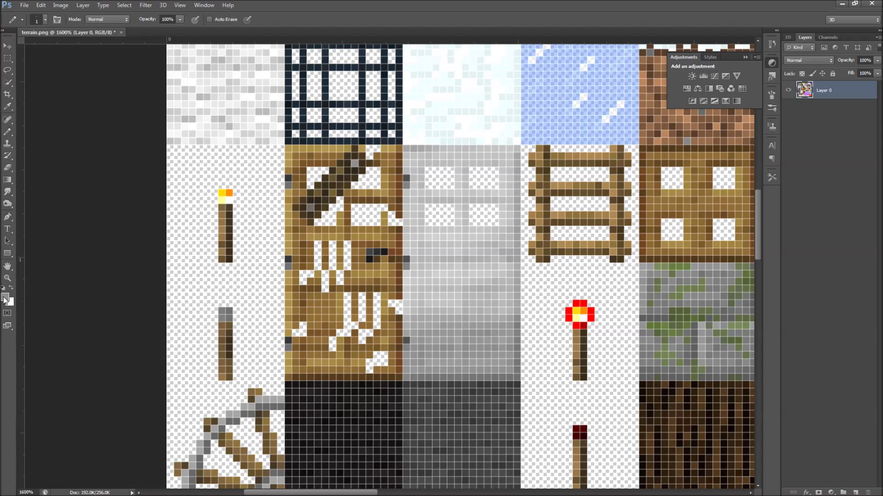
left_click(5, 298)
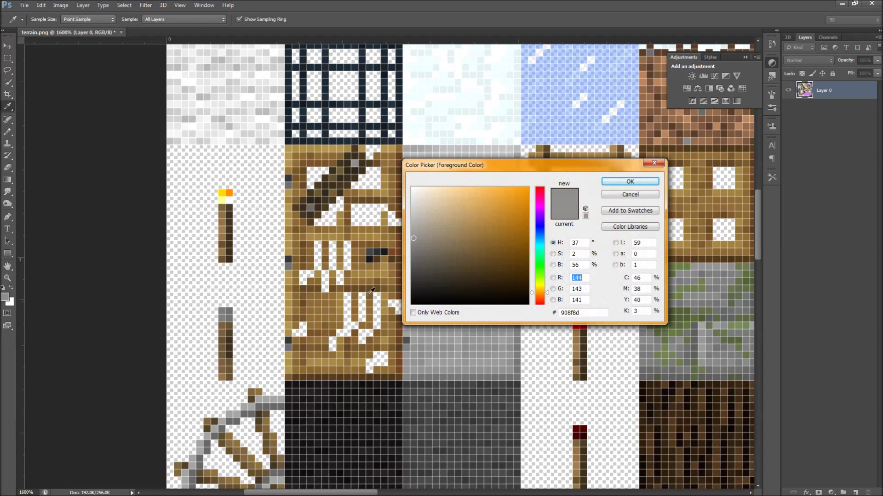
left_click(348, 276)
left_click(612, 182)
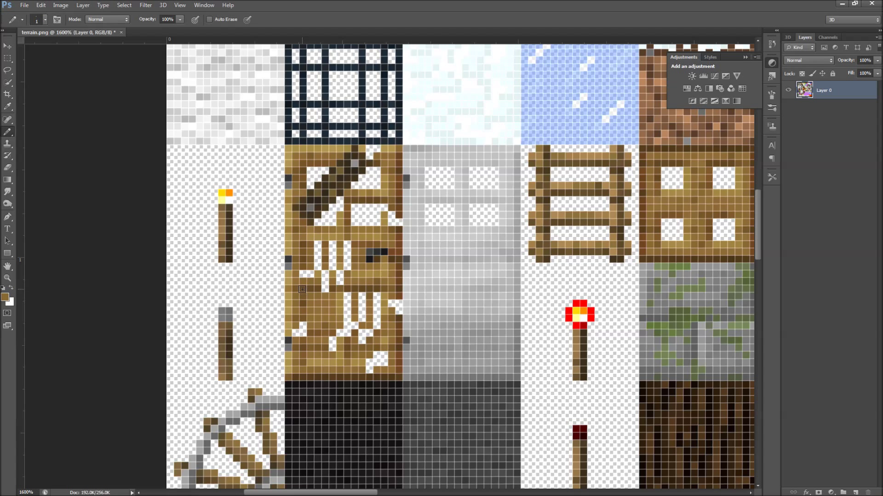
Sample the diagonal plank's dark brown and pencil a horizontal plank across the middle of the wooden door
left_click(5, 297)
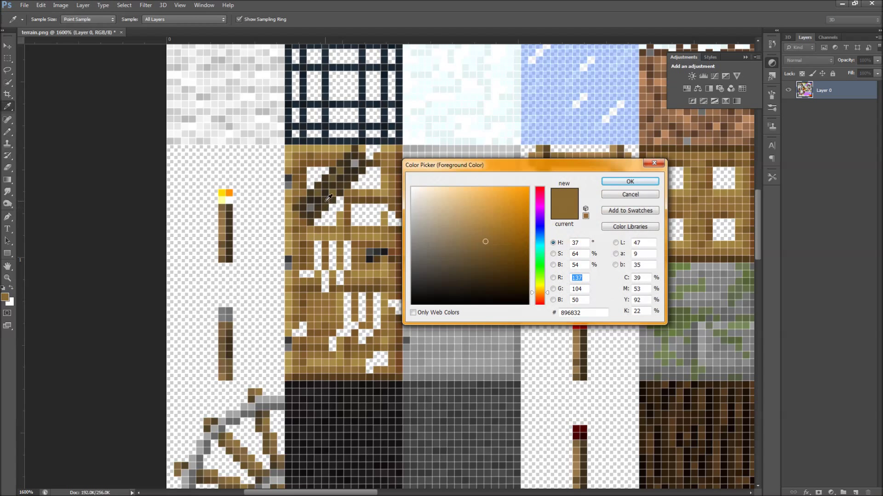
left_click(329, 200)
left_click(629, 182)
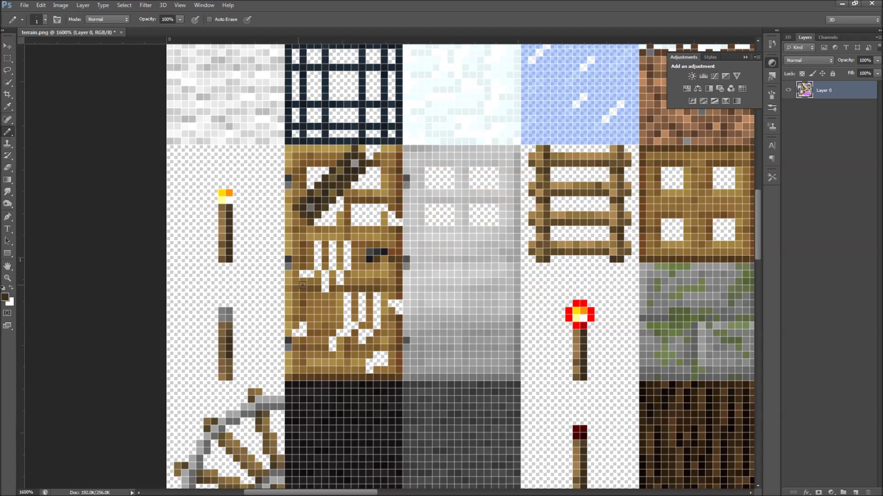
mouse_move(304, 282)
left_mouse_down()
mouse_move(308, 301)
mouse_move(318, 281)
mouse_move(316, 296)
mouse_move(327, 297)
left_mouse_up()
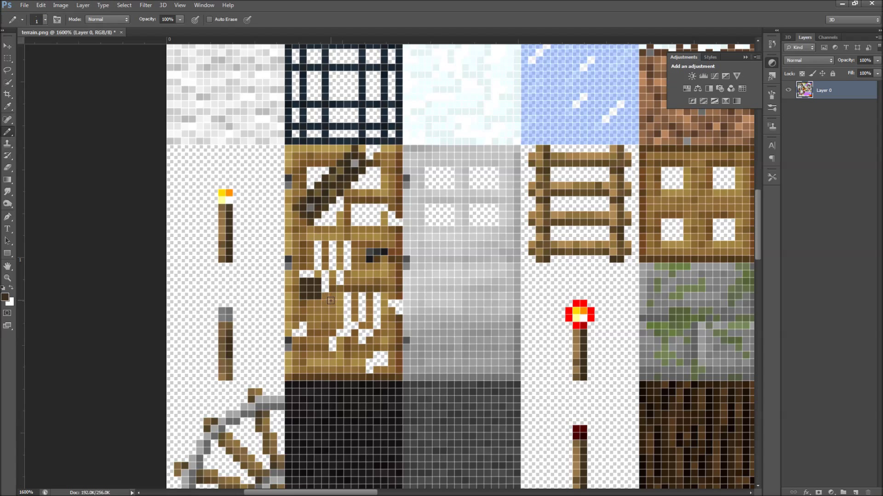
mouse_move(326, 297)
left_mouse_down()
mouse_move(331, 281)
mouse_move(333, 291)
mouse_move(340, 295)
mouse_move(338, 283)
mouse_move(355, 297)
mouse_move(358, 281)
mouse_move(367, 295)
mouse_move(375, 280)
mouse_move(385, 294)
mouse_move(392, 279)
mouse_move(391, 293)
left_mouse_up()
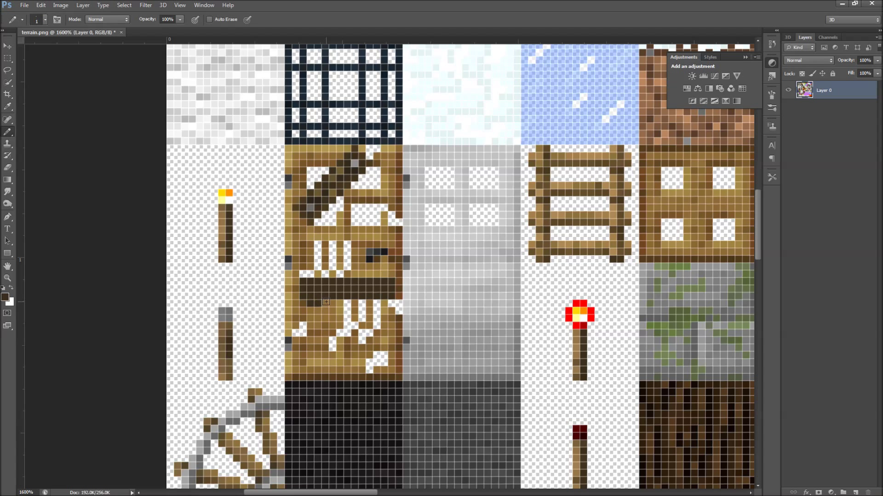
Add stray dark brown pixels above and below the horizontal plank to give it ragged, splintered edges
left_click_drag(353, 278, 324, 271)
left_click(376, 311)
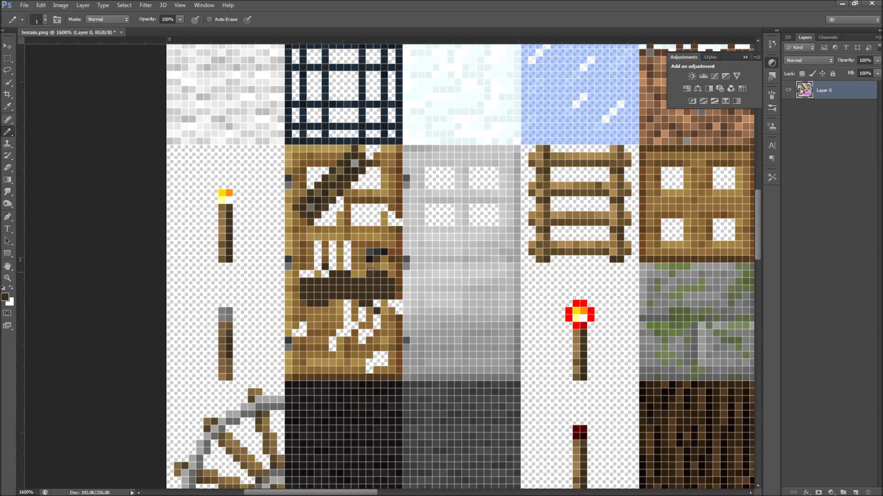
left_click(295, 276)
Sample the nail grey #908f8d from the diagonal plank and paint one nail pixel at each end of the horizontal plank
left_click(5, 297)
left_click(354, 162)
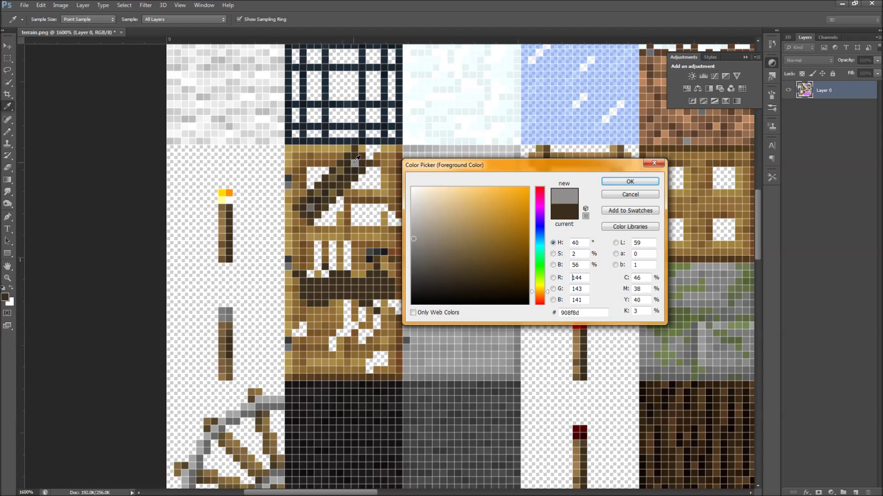
left_click(608, 182)
left_click(309, 289)
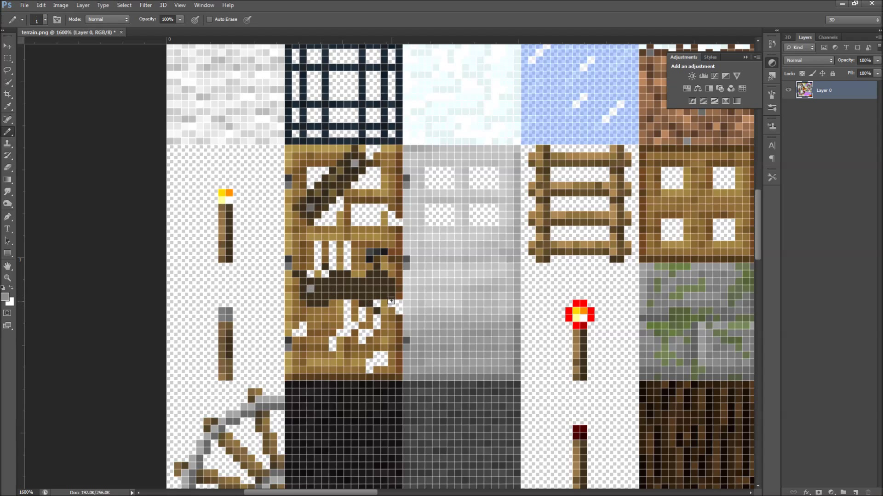
left_click(384, 288)
Sample the door's brown #674a22 as foreground and pencil scattered brown pixels along the horizontal plank
left_click(7, 203)
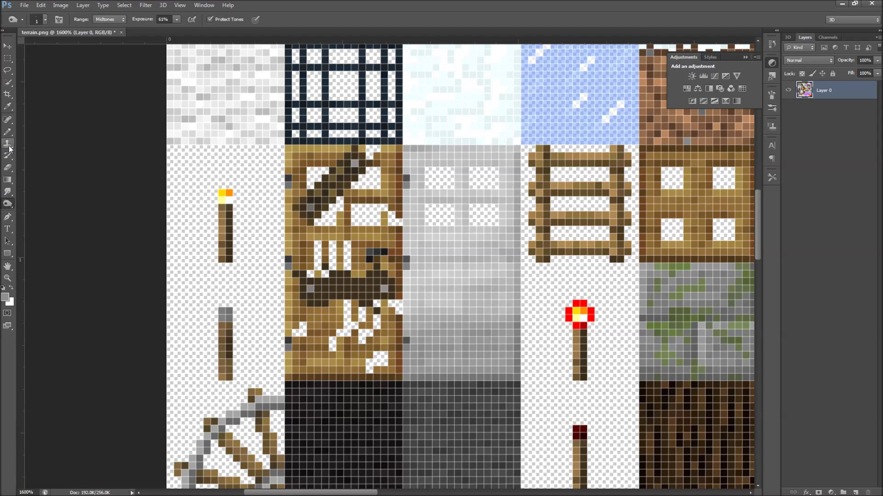
key("i")
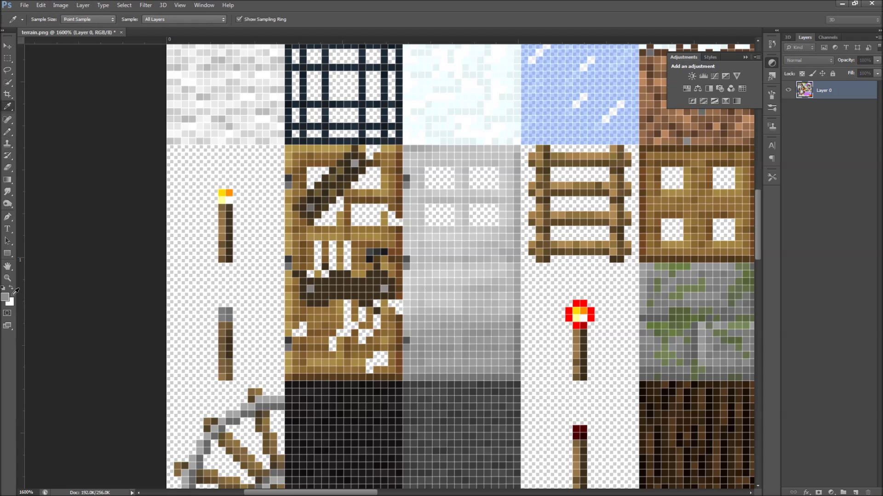
left_click(5, 297)
left_click(307, 300)
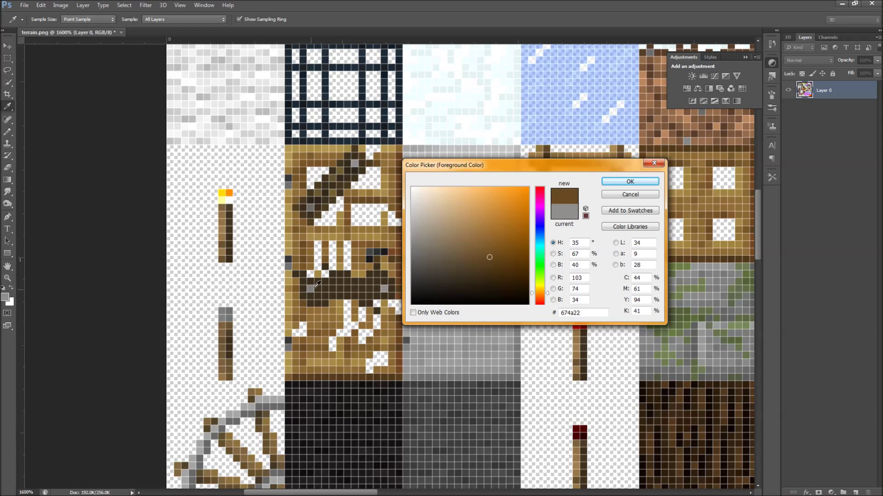
left_click(630, 181)
key("b")
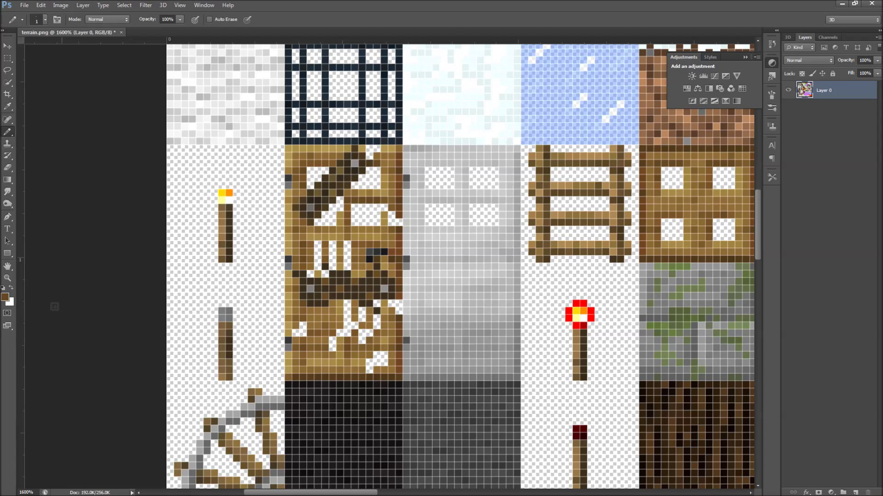
Pencil light brown #b09751 pixels onto the horizontal plank and darken them with the Burn tool at 61% exposure for midtones
key("i")
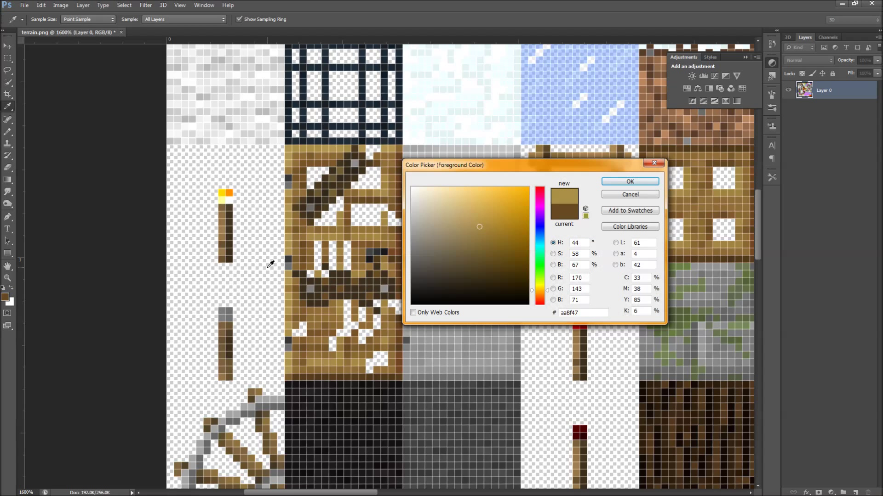
left_click_drag(293, 306, 291, 301)
left_click(475, 223)
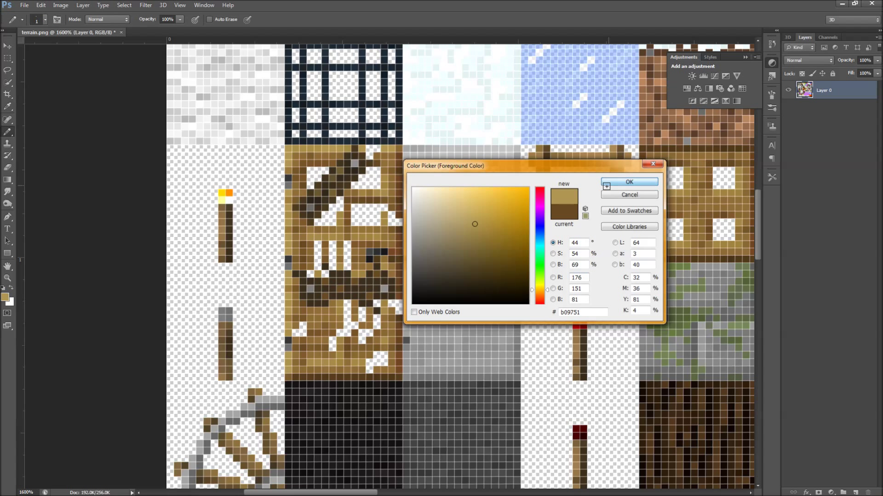
left_click(606, 186)
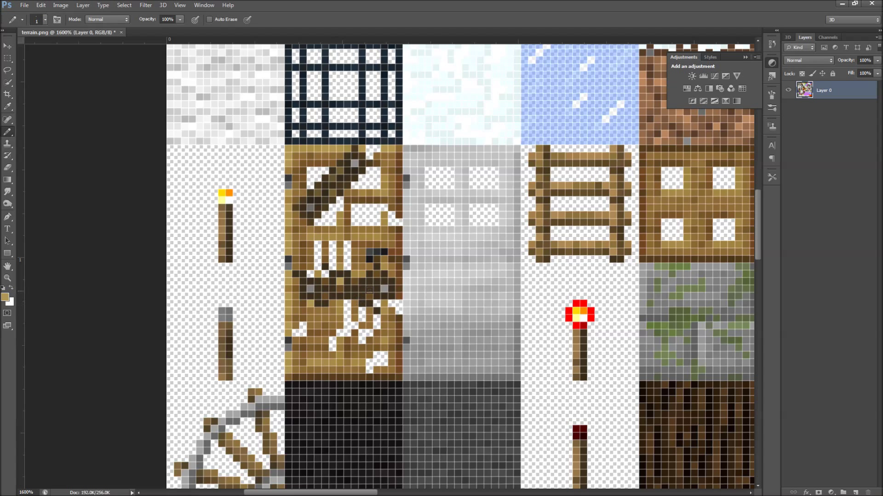
left_click(377, 287)
left_click(7, 205)
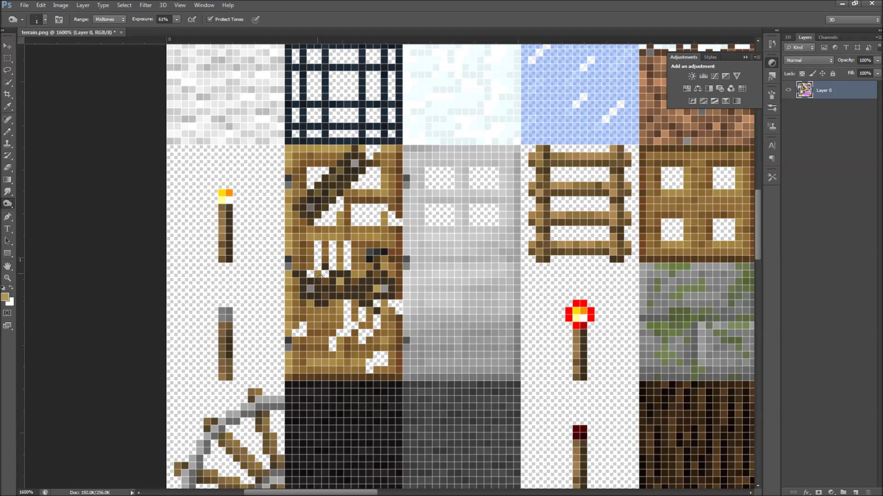
mouse_move(318, 281)
left_mouse_down()
mouse_move(372, 276)
mouse_move(376, 288)
mouse_move(383, 275)
left_mouse_up()
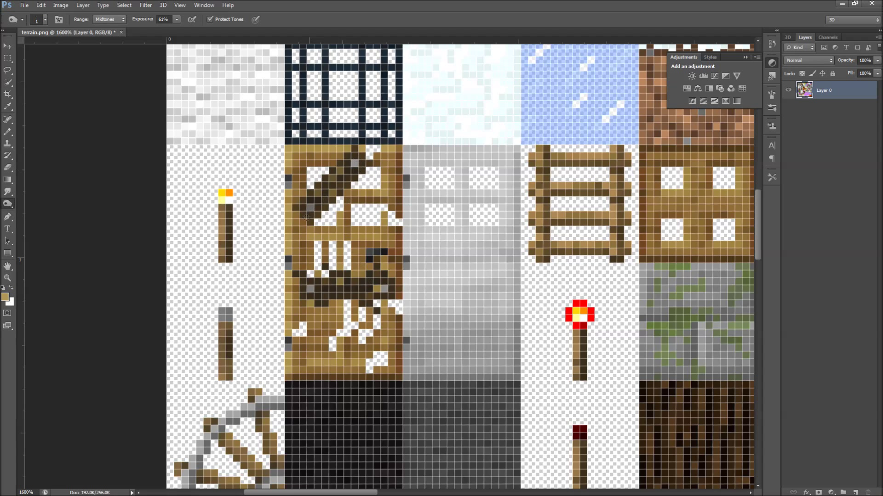
Go to the flower tiles and erase pixels at the lower edge of the large red bloom with the Eraser in Pencil mode
left_click(8, 266)
left_click_drag(600, 133, 298, 276)
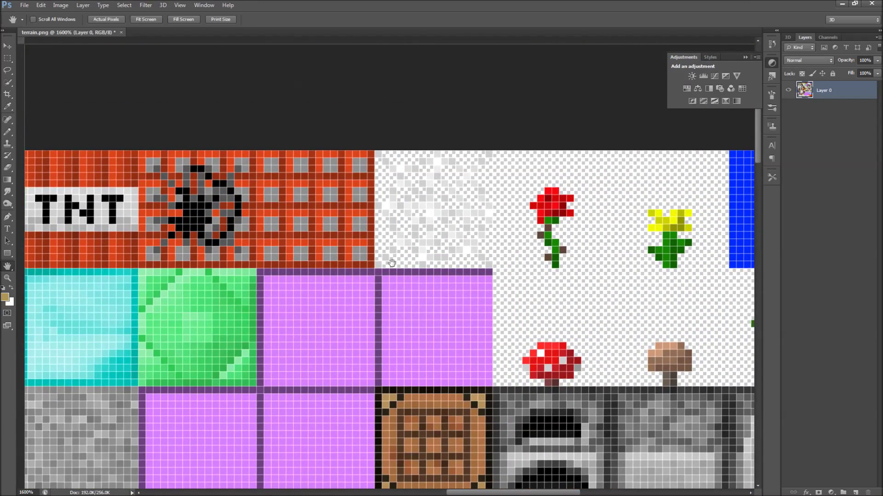
left_click_drag(391, 263, 374, 252)
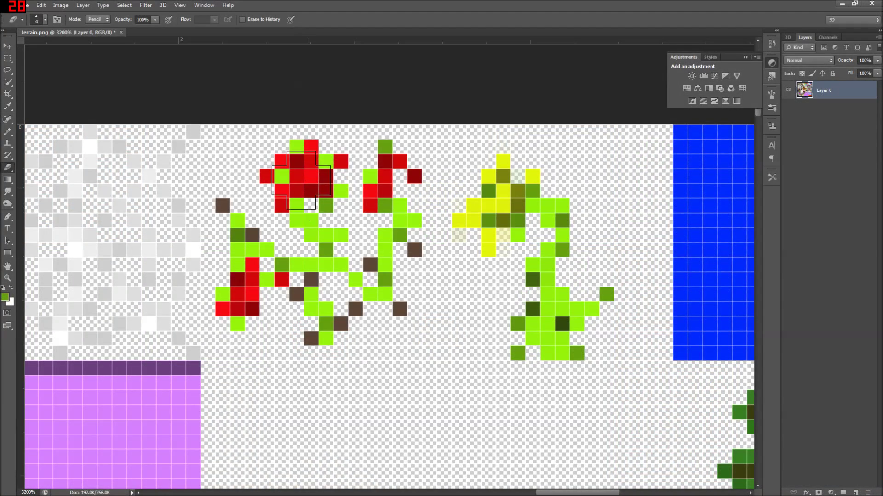
left_click(310, 205)
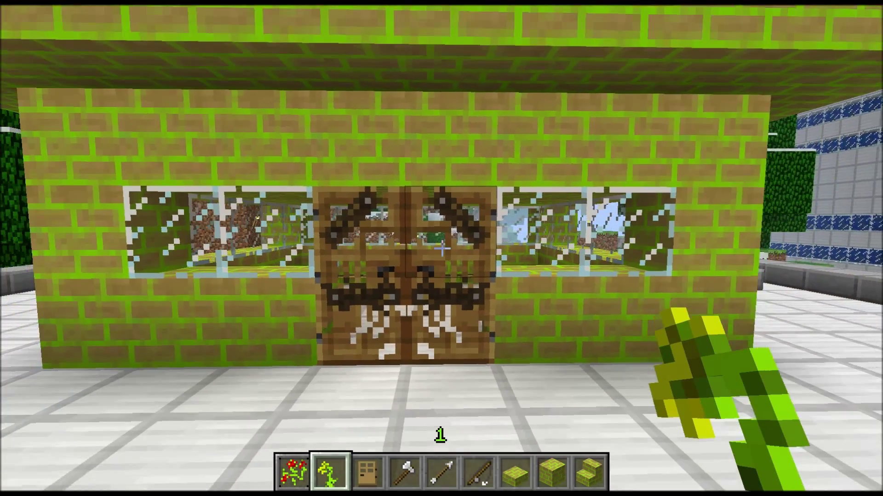
Switch to Minecraft, examine the boarded-up double doors of the brick house up close and try opening and closing them
key("w")
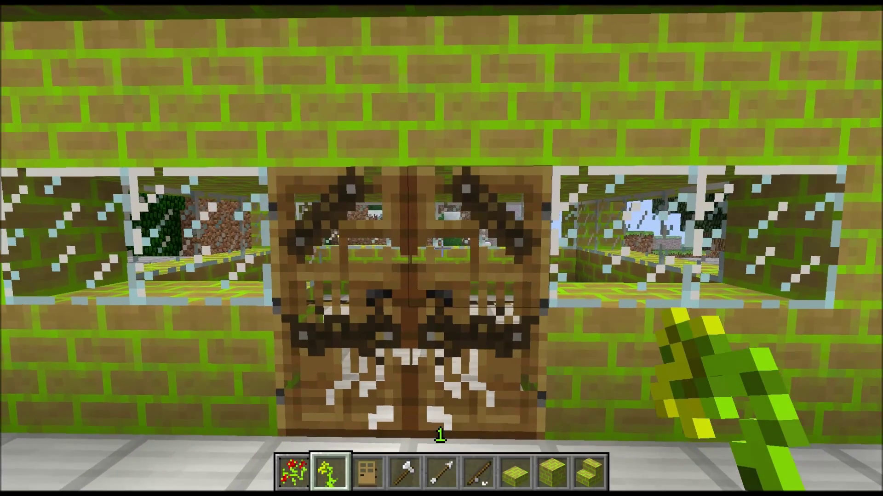
key("w")
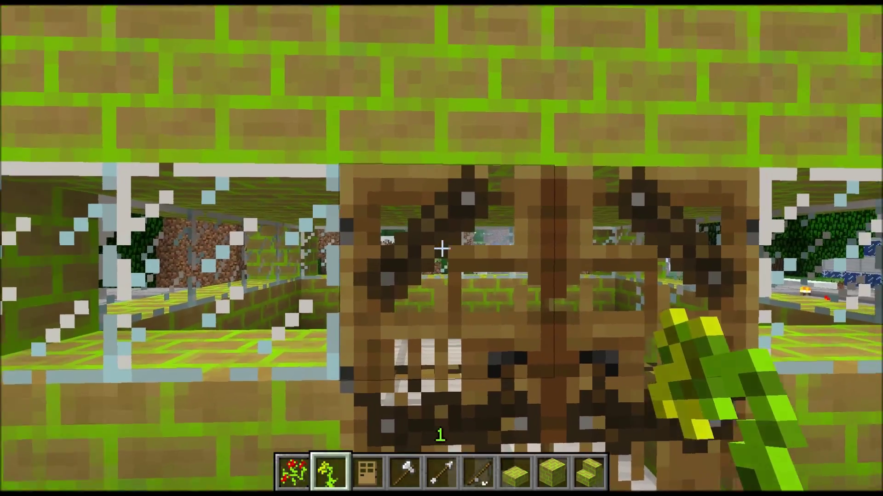
key("w")
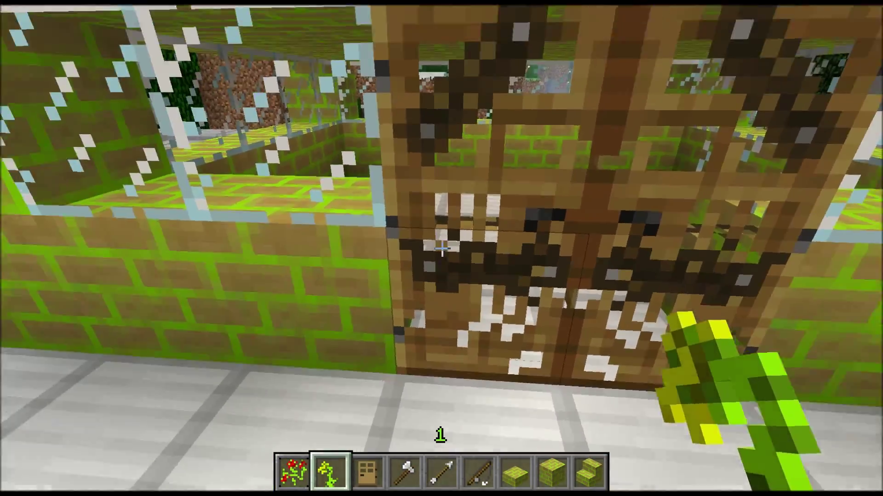
key("d")
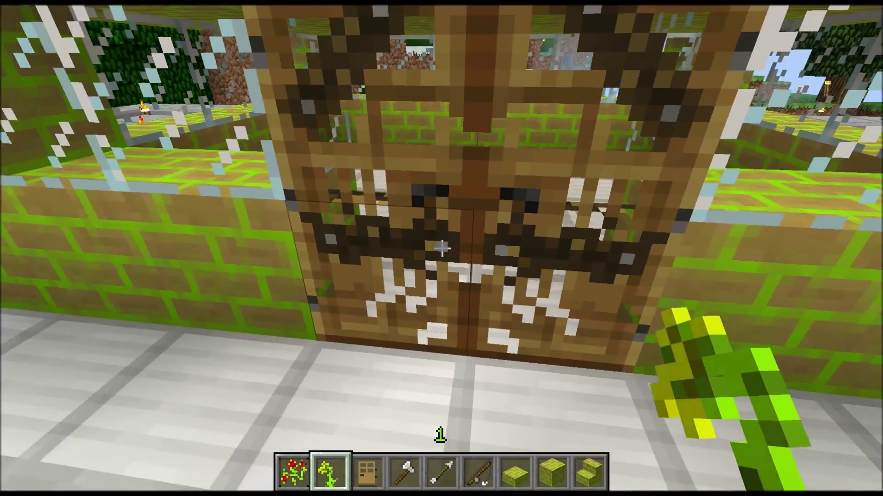
key("s")
right_click(441, 248)
key("a")
right_click(441, 248)
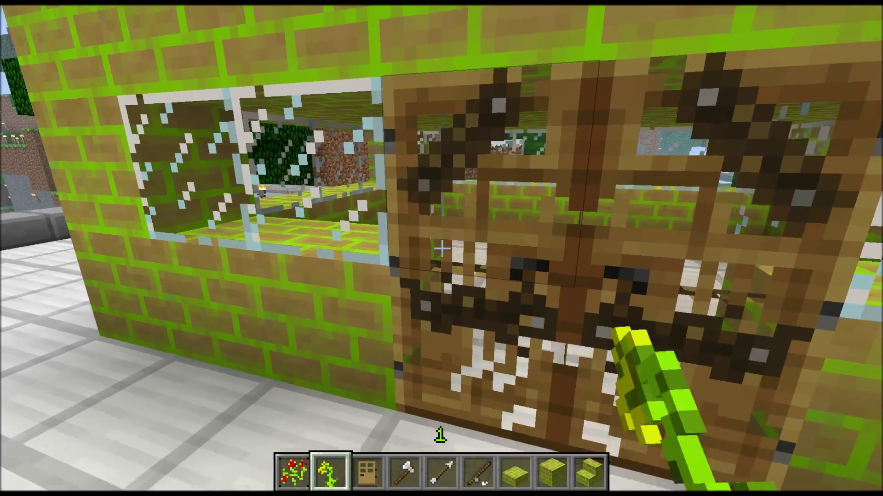
Examine the recoloured brick texture on the house's front wall, both corners and the roof from a distance and from above
key("s")
key("a")
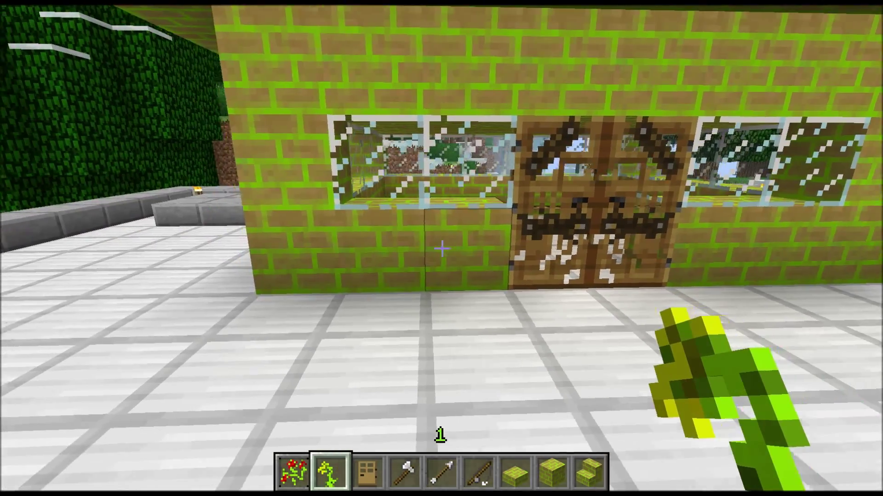
key("a")
key("w")
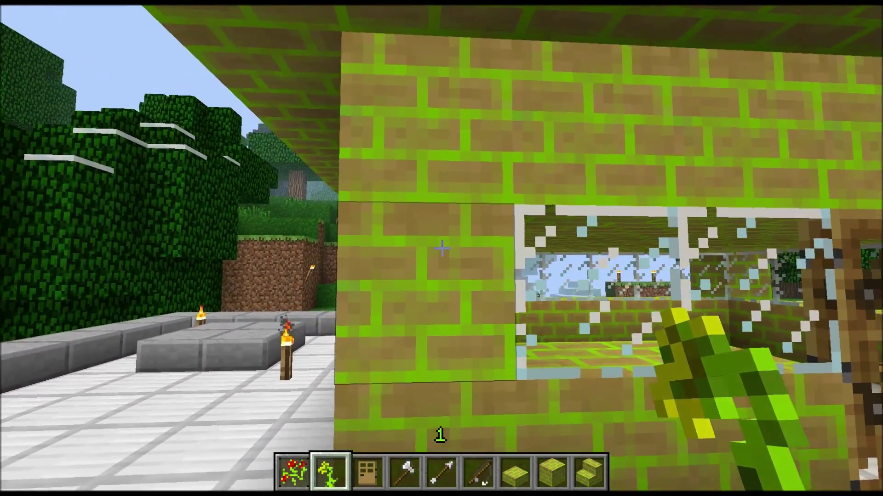
key("s")
key("d")
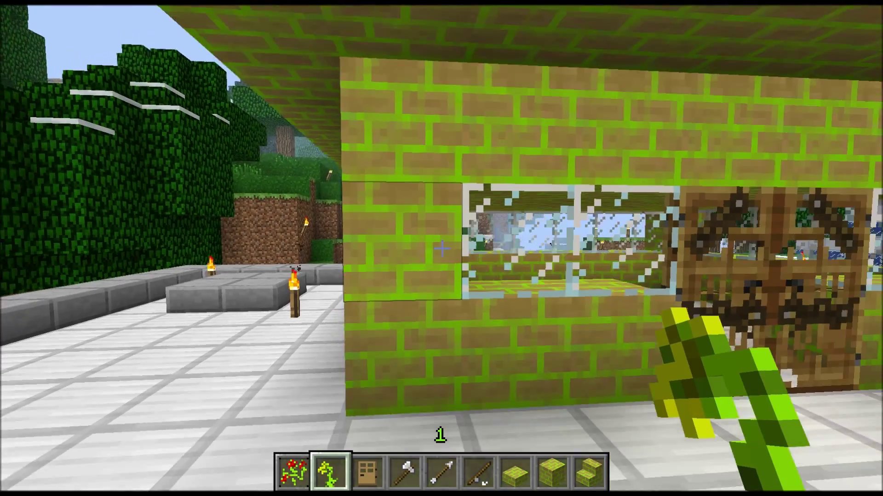
key("d")
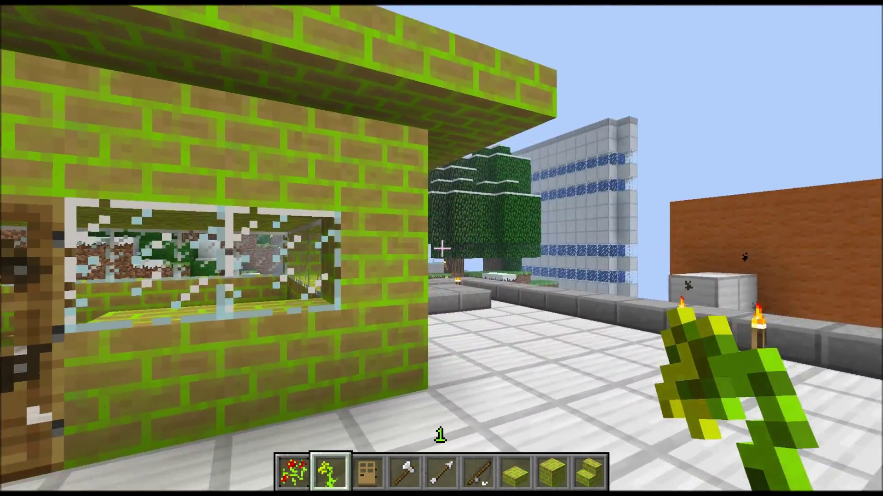
key("s")
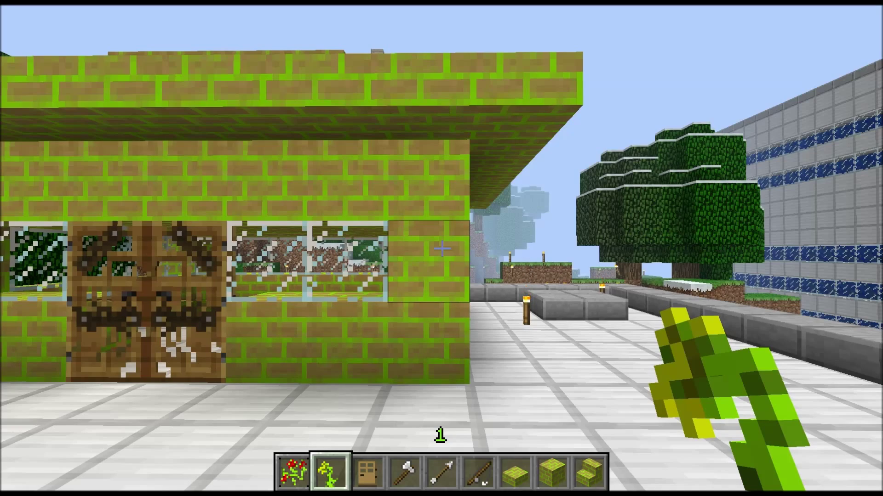
key("space")
key("s")
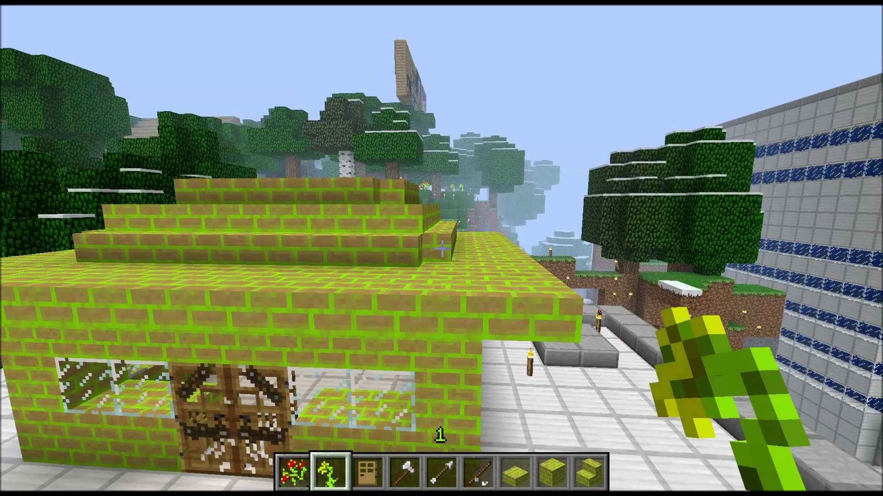
key("a")
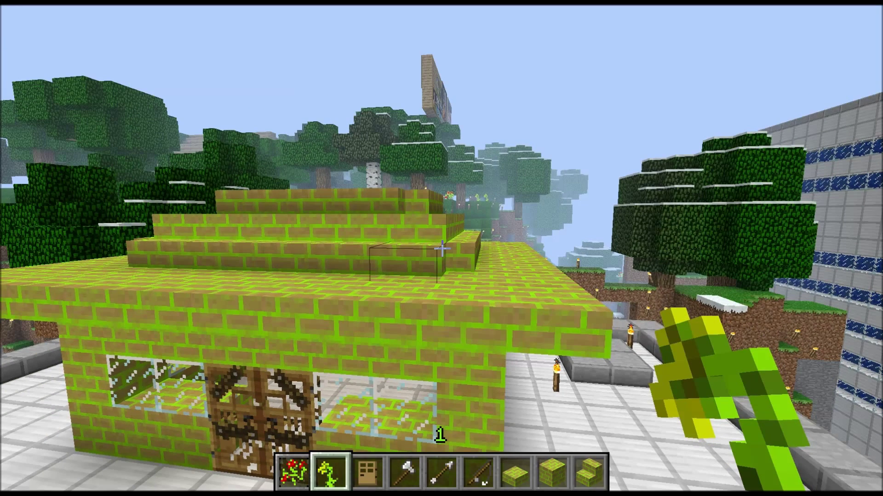
Fly over the brick house's roof to the wooded hillside and examine the edited red flowers up close
mouse_move(441, 249)
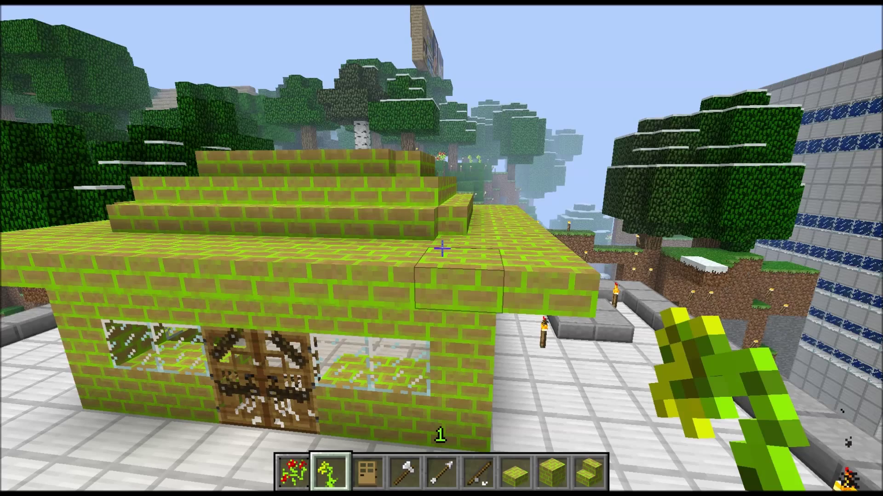
key("space")
key("w")
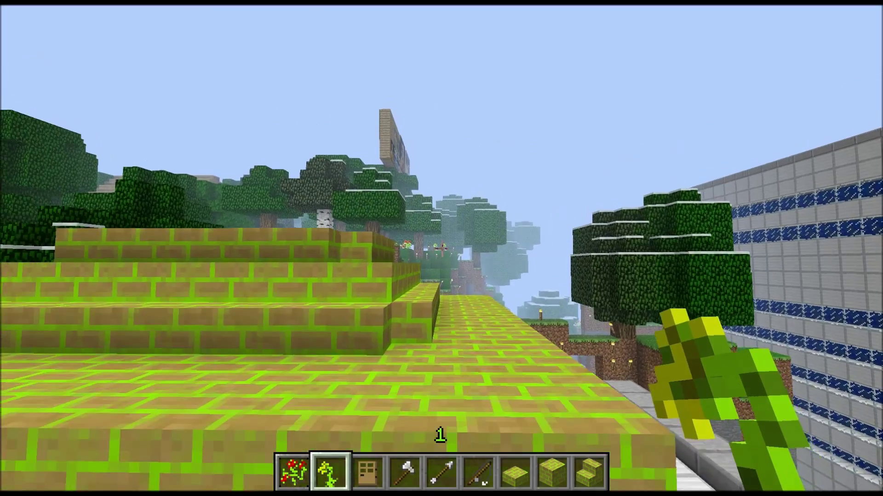
key("w")
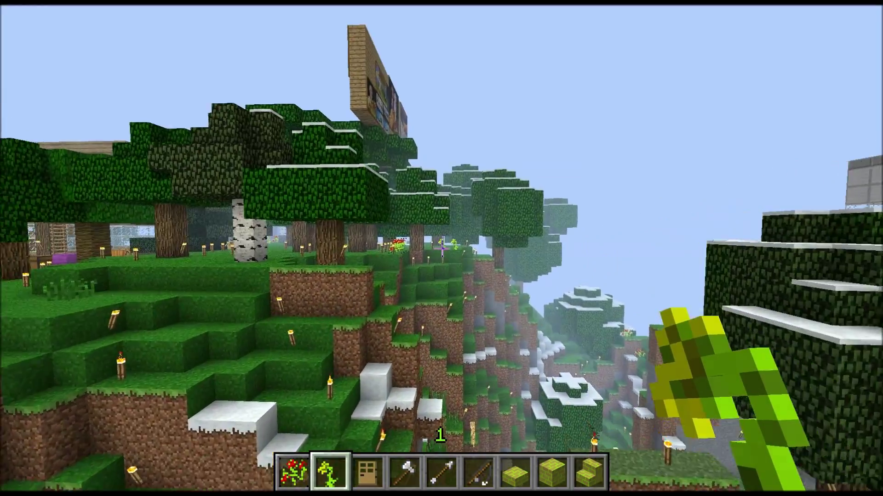
key("w")
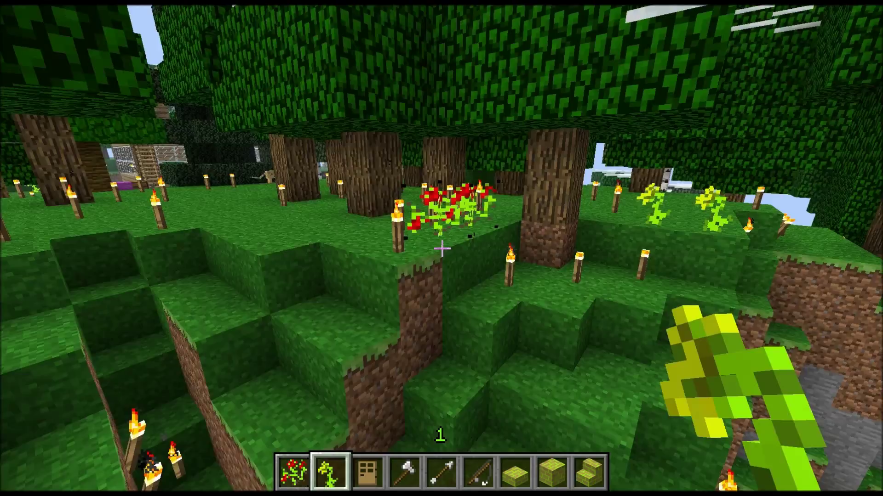
key("w")
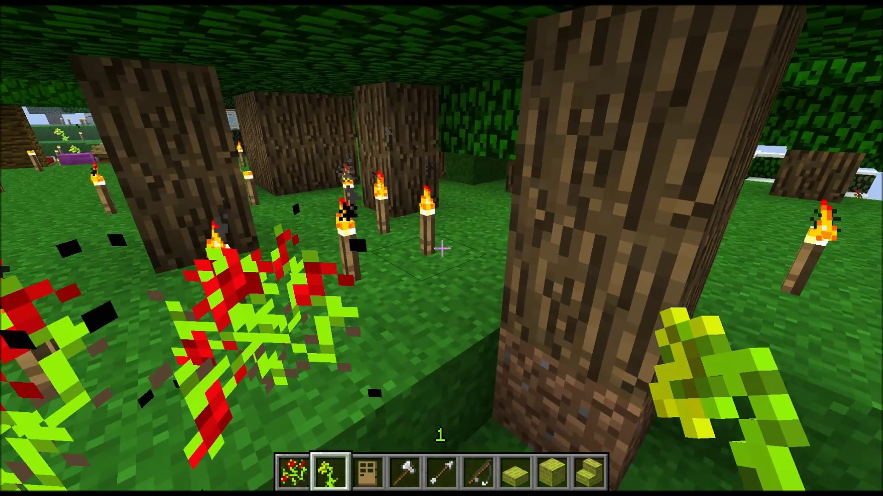
key("a")
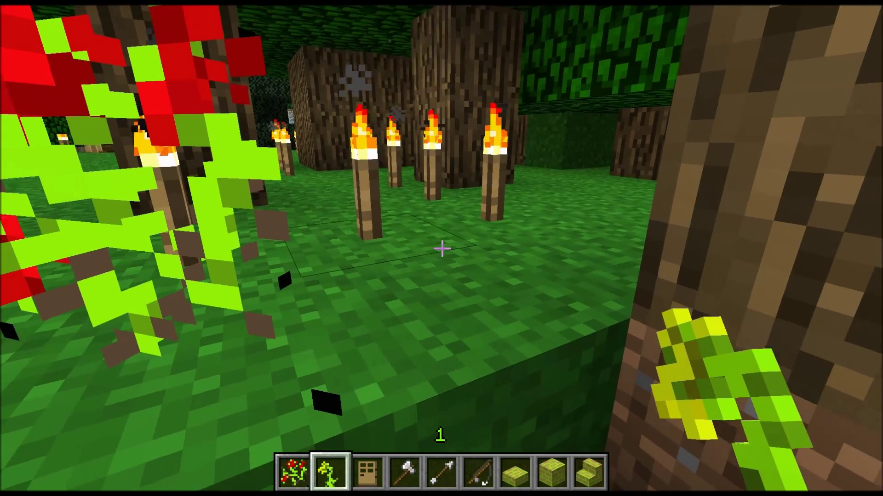
key("a")
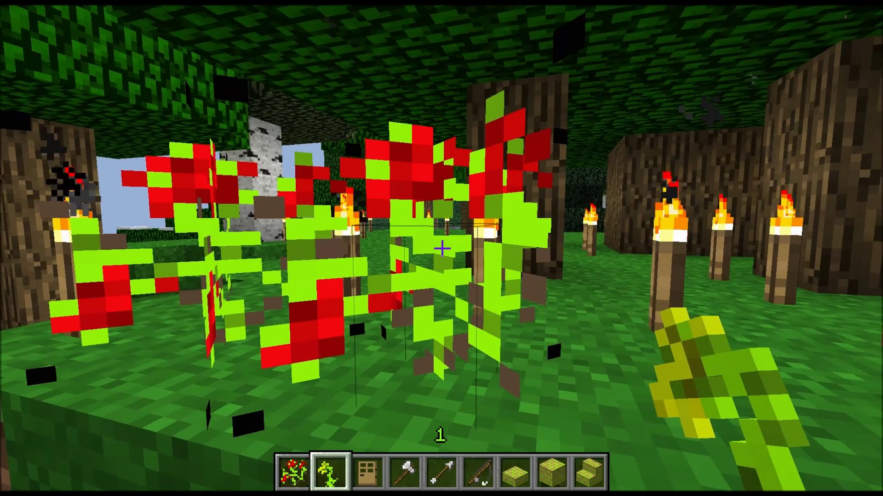
Go around the tree trunk to the two yellow flowers and examine their edited texture up close
key("s")
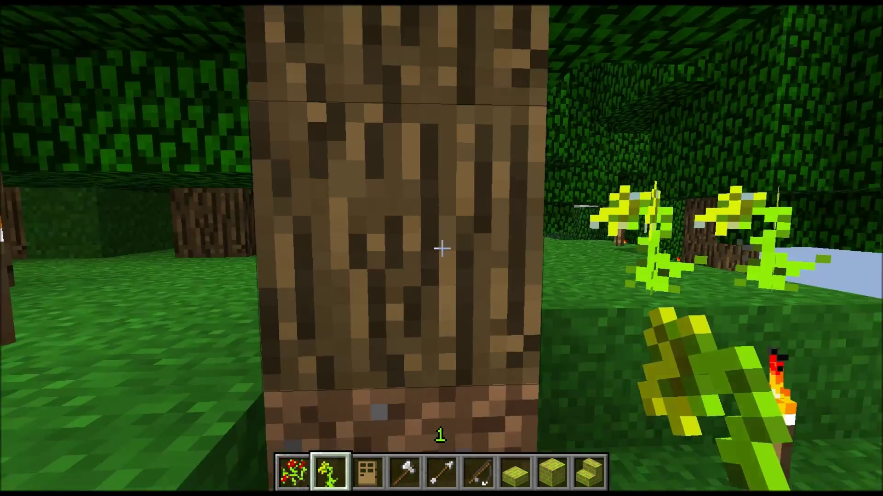
key("w")
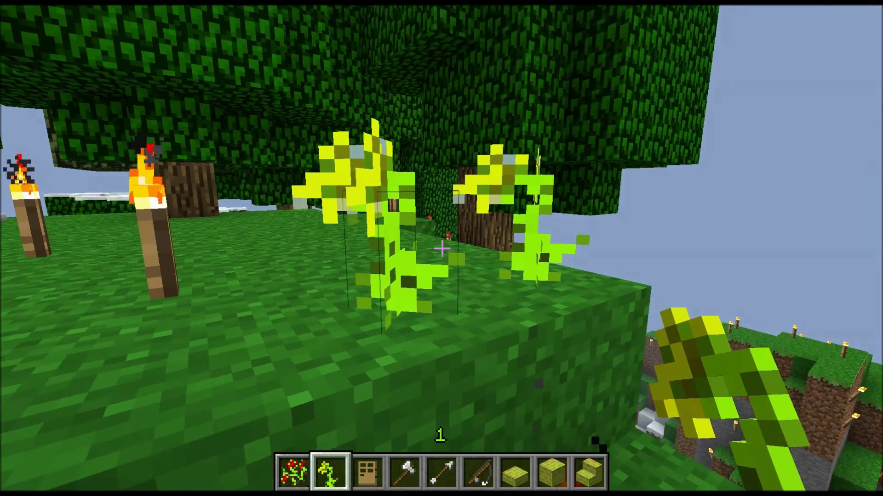
key("w")
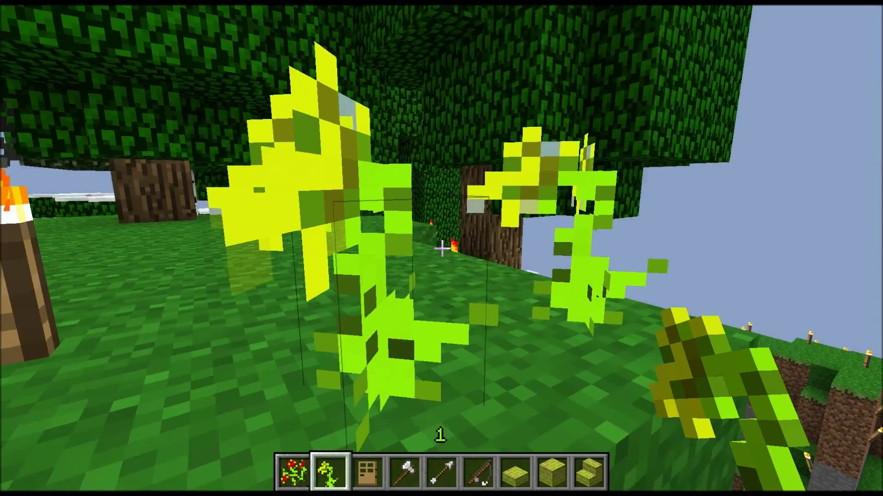
key("w")
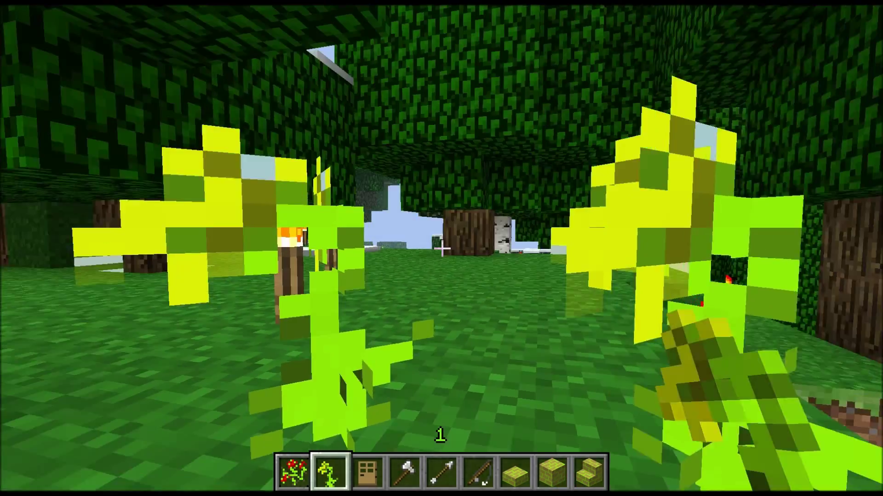
key("w")
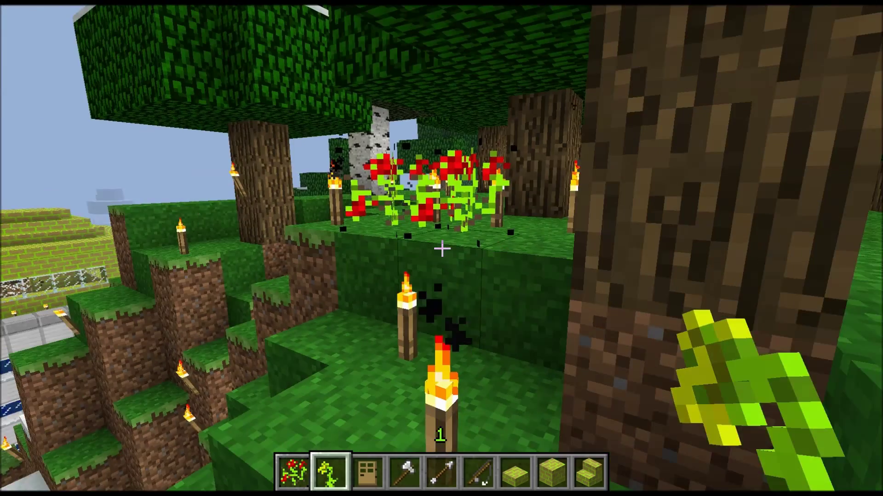
Compare the red and yellow flowers once more, and view the brick house from the hillside's edge
key("w")
key("space")
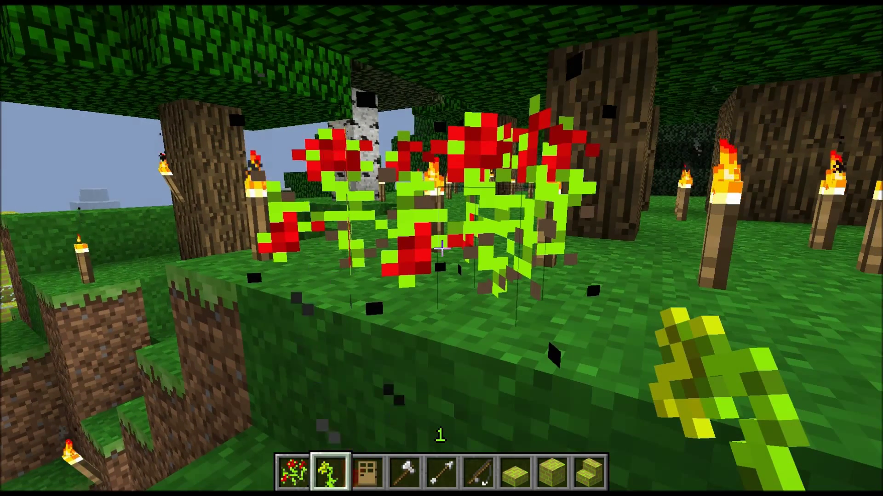
key("w")
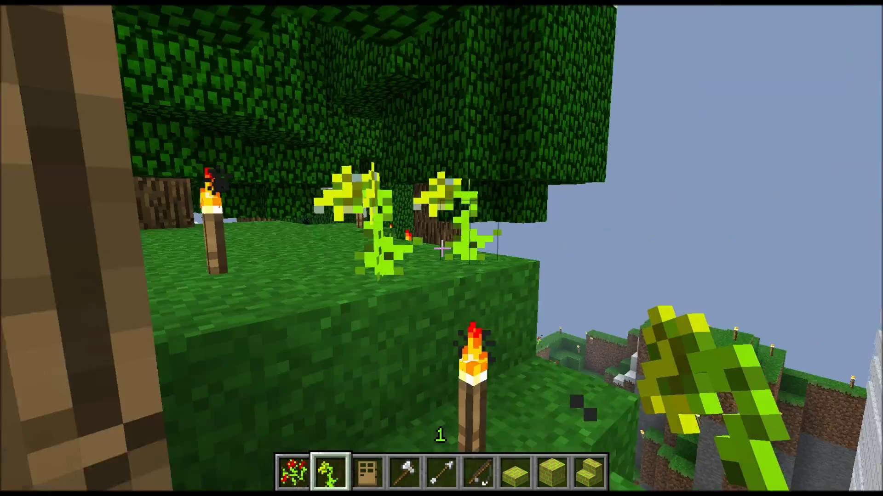
key("w")
key("w")
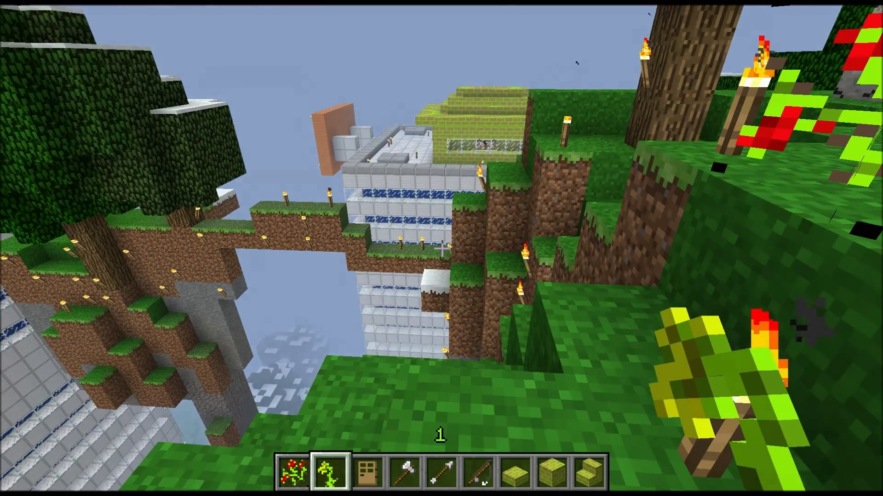
key("d")
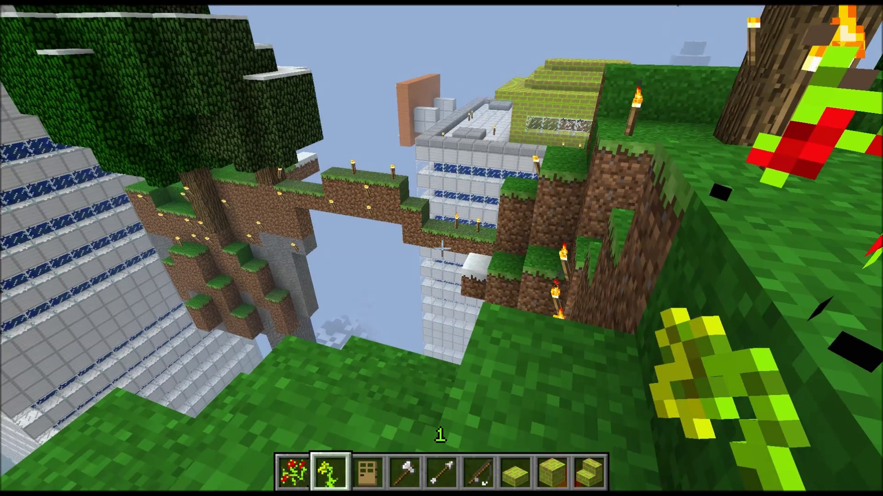